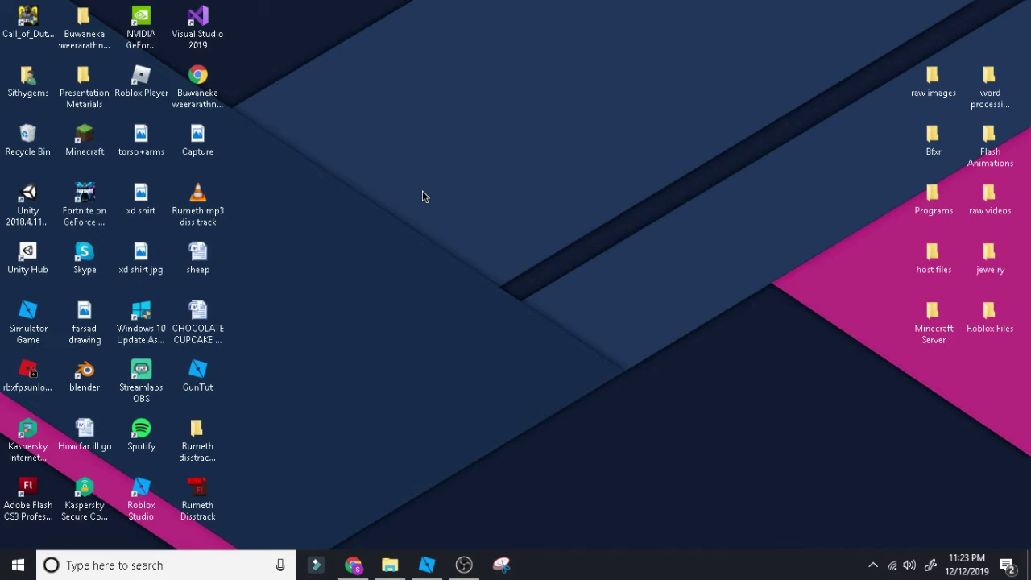
Switch to Chrome and copy the web address of the 3D Text Maker plugin page
click(353, 564)
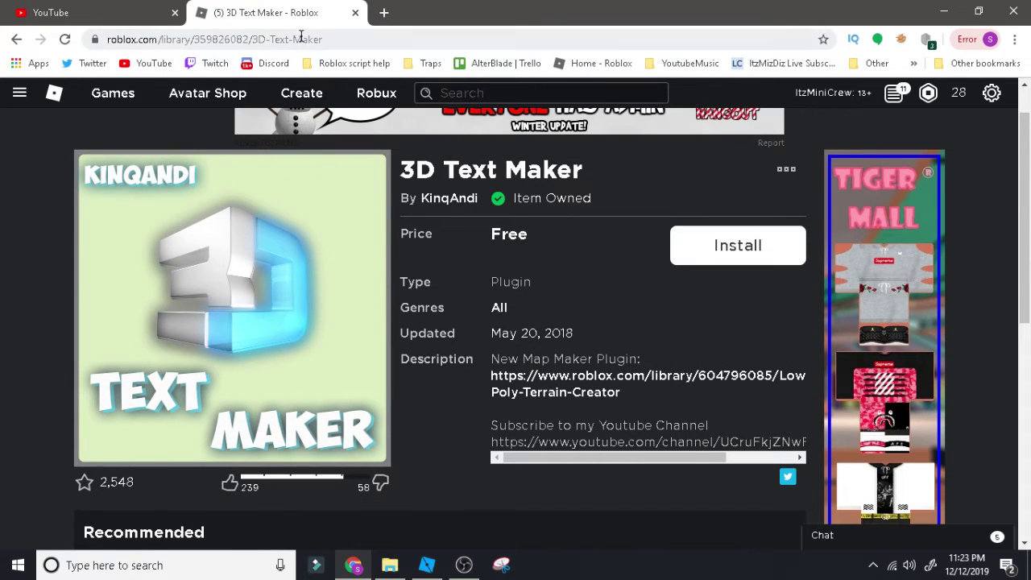
click(344, 39)
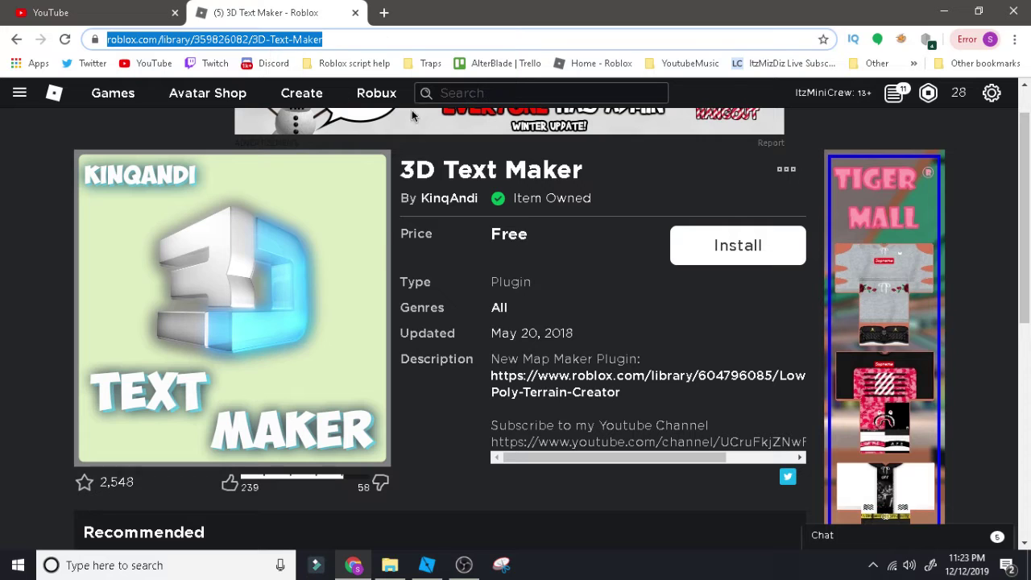
right_click(317, 40)
click(343, 120)
click(548, 424)
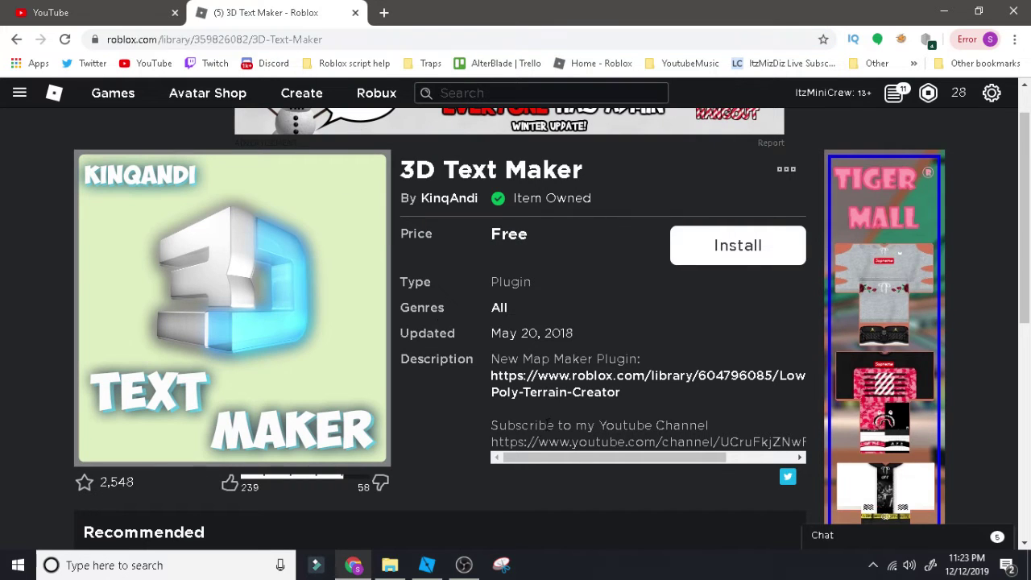
click(455, 404)
Look through the 3D Text Maker plugin page, including its description and the recommended plugins
scroll(733, 356, down, 2)
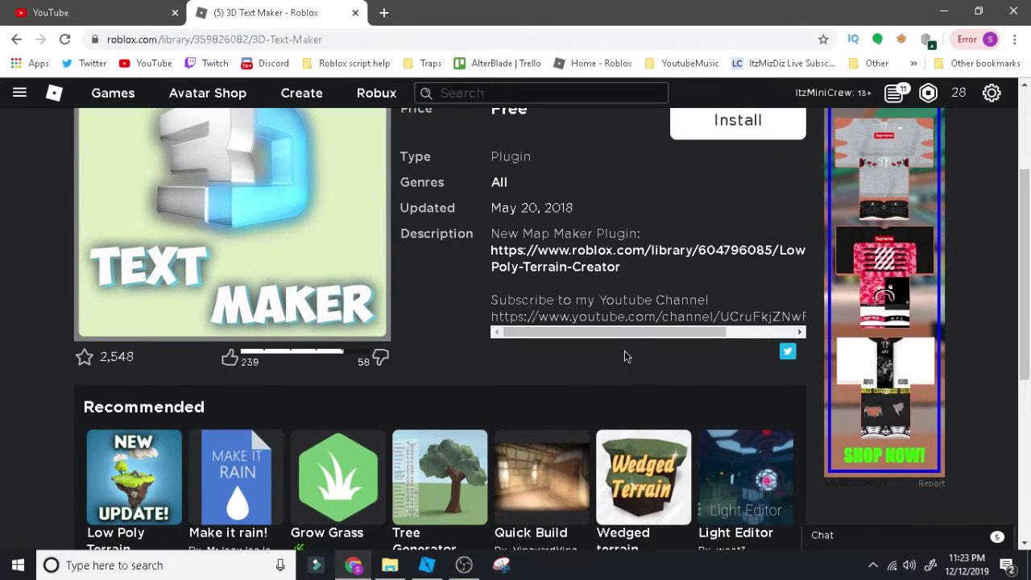
scroll(627, 356, down, 2)
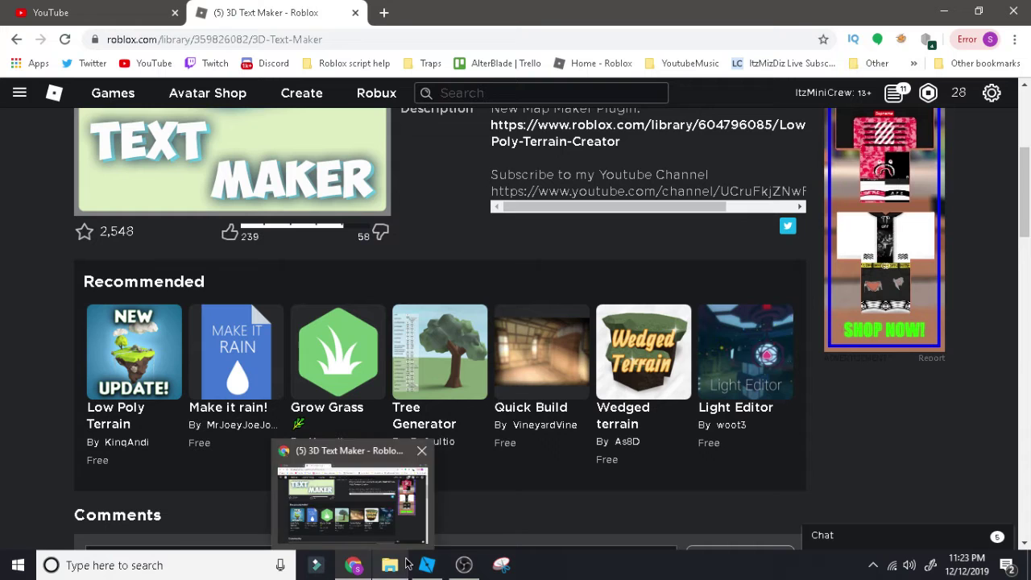
mouse_move(427, 564)
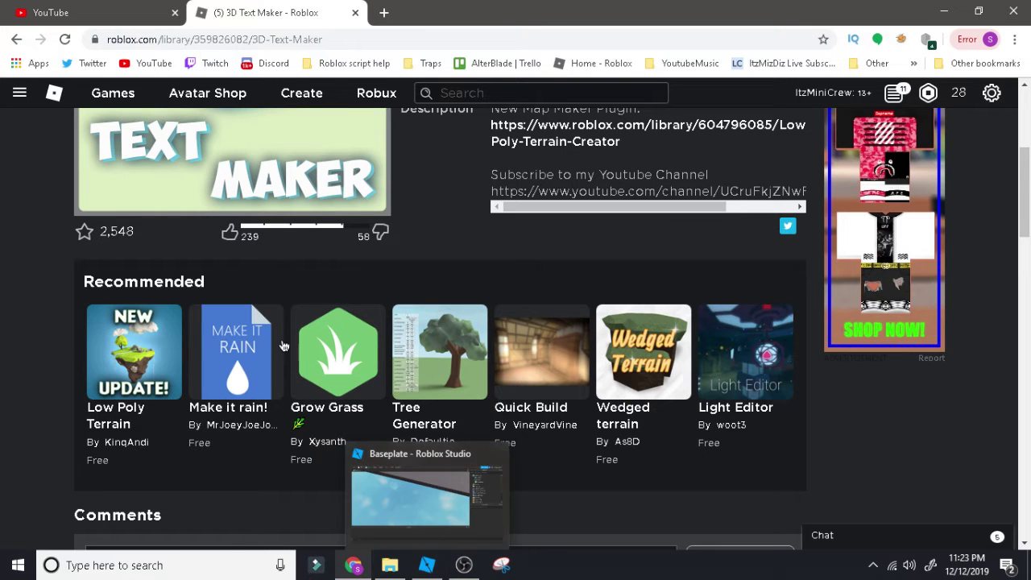
scroll(284, 345, down, 2)
scroll(283, 345, up, 2)
drag(1028, 174, 1027, 121)
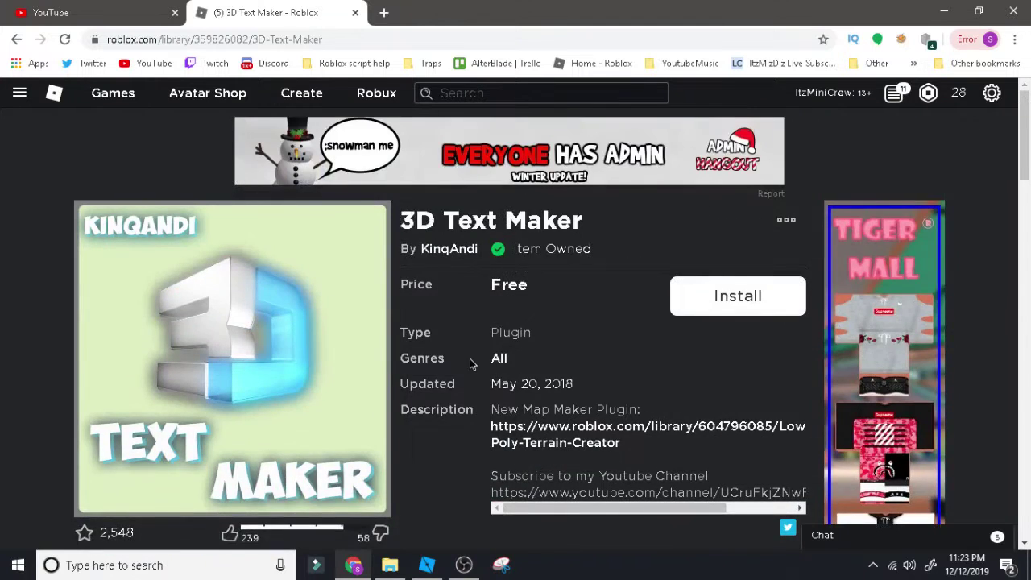
scroll(483, 356, down, 2)
scroll(493, 426, down, 1)
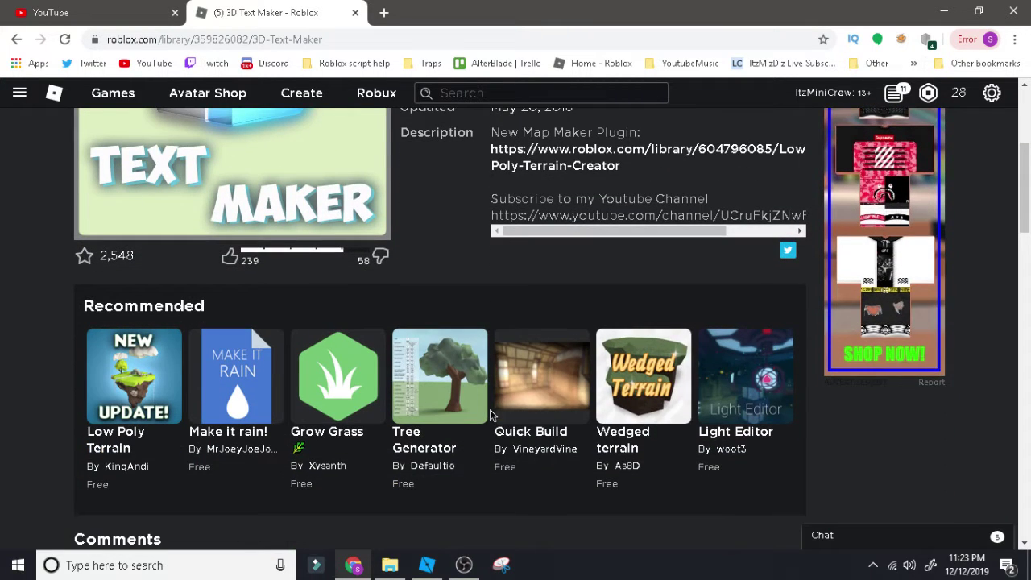
scroll(499, 306, up, 1)
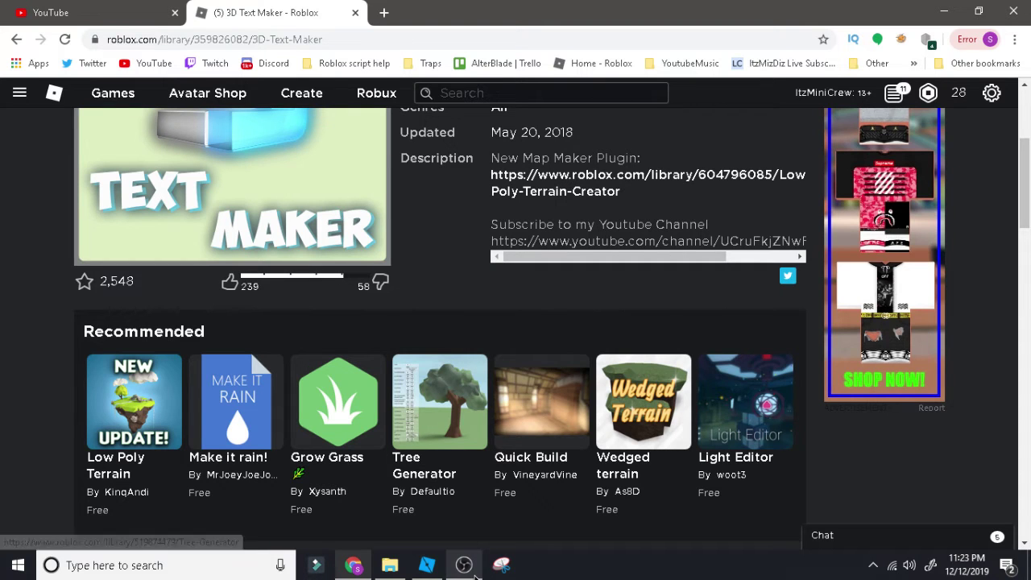
Switch to Roblox Studio, close the Output window and check the installed plugins for 3D Text Maker
click(427, 565)
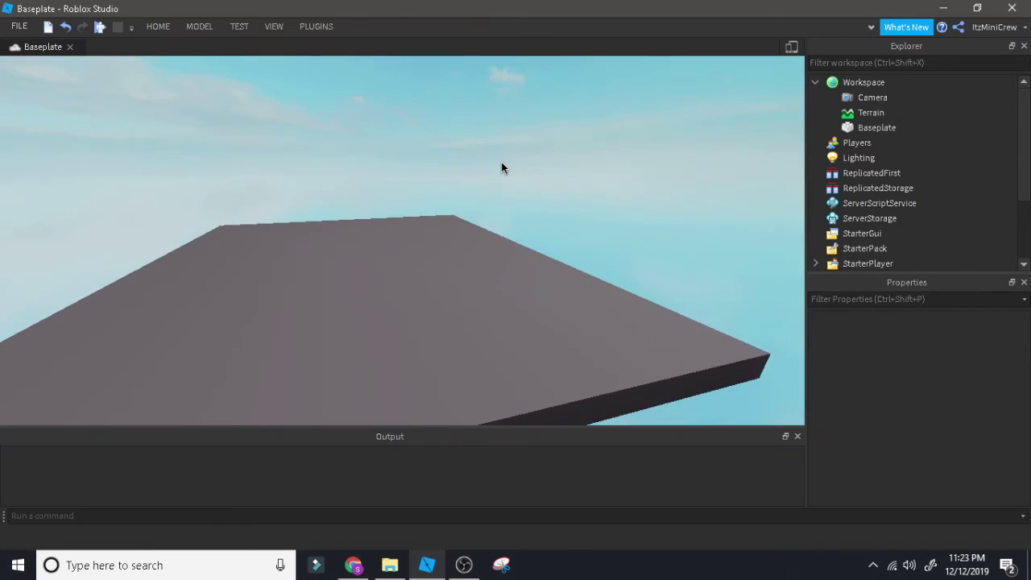
right_drag(500, 162, 503, 162)
key(w)
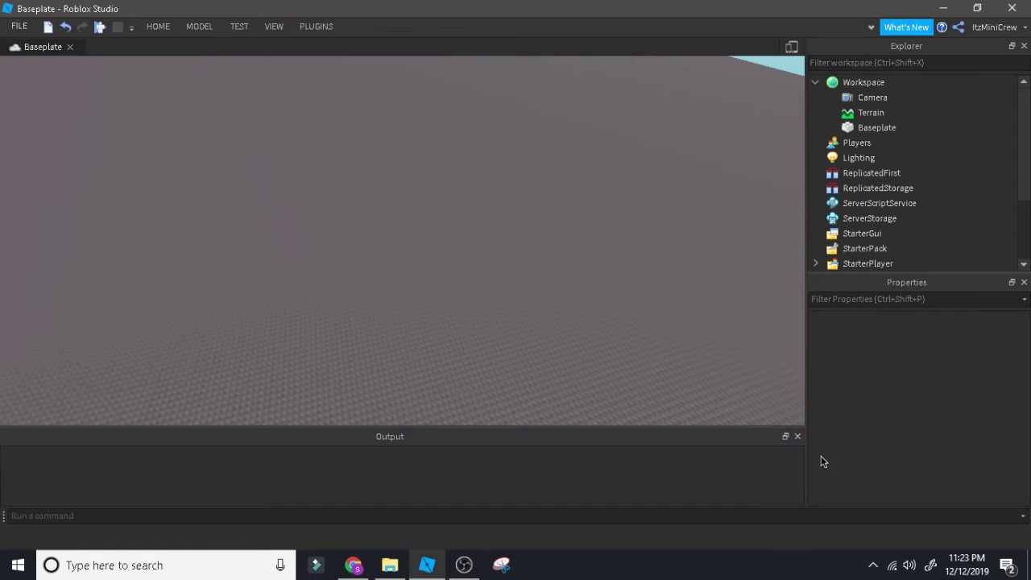
click(797, 435)
key(s)
key(w)
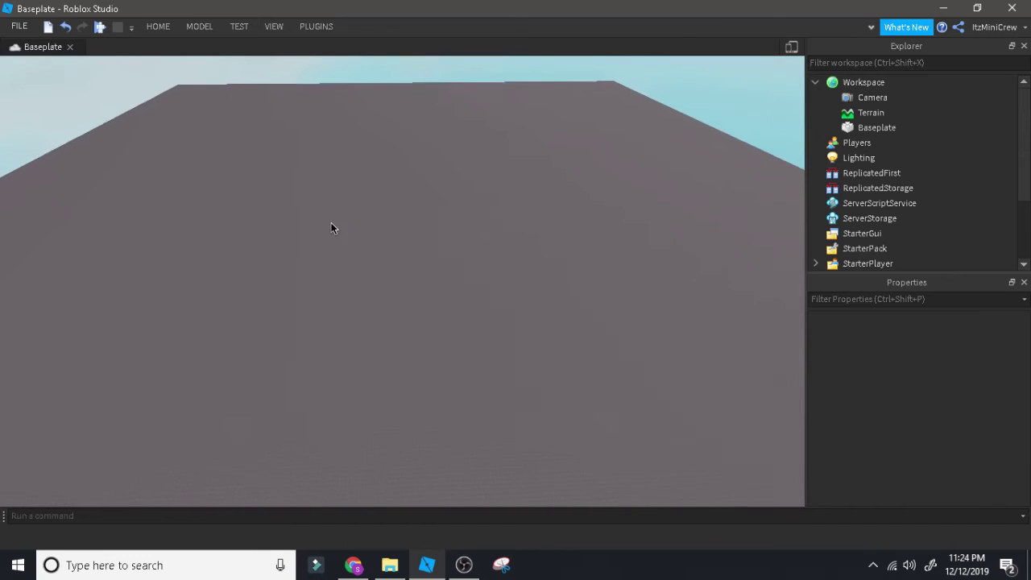
click(322, 26)
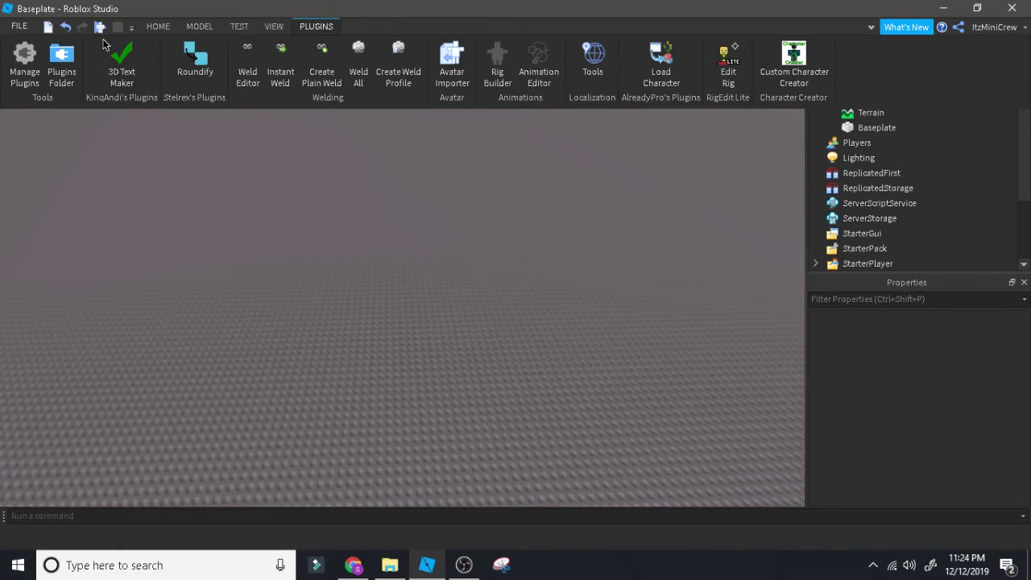
click(291, 156)
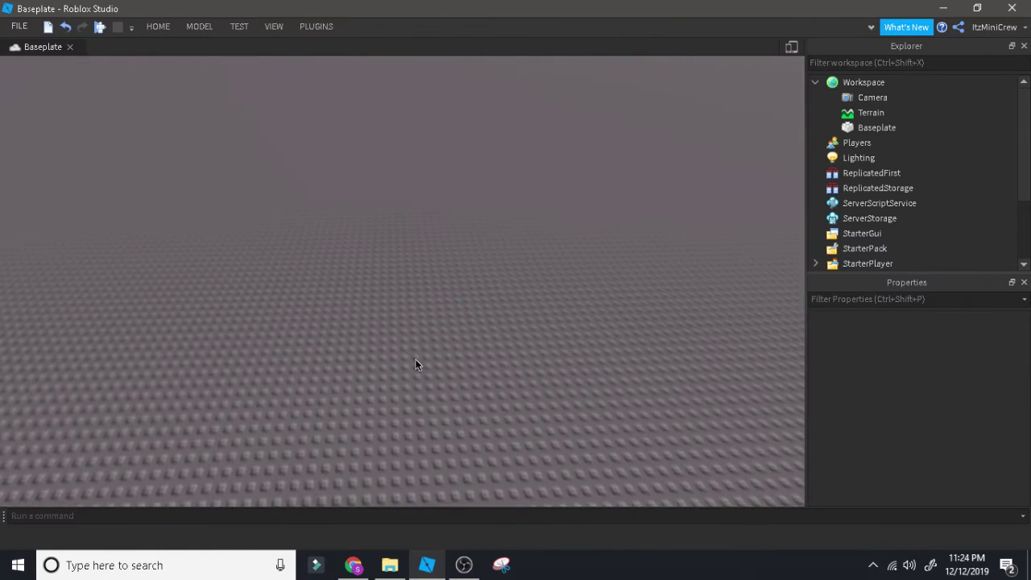
Insert a new block part on the baseplate
right_click(357, 202)
click(398, 530)
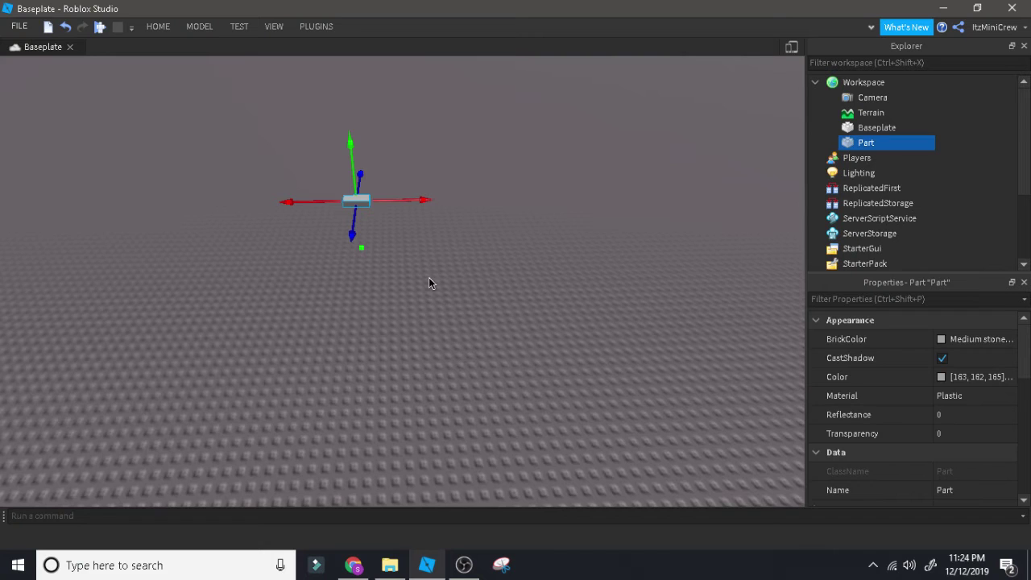
scroll(428, 277, up, 2)
right_drag(428, 277, 463, 259)
scroll(463, 258, up, 5)
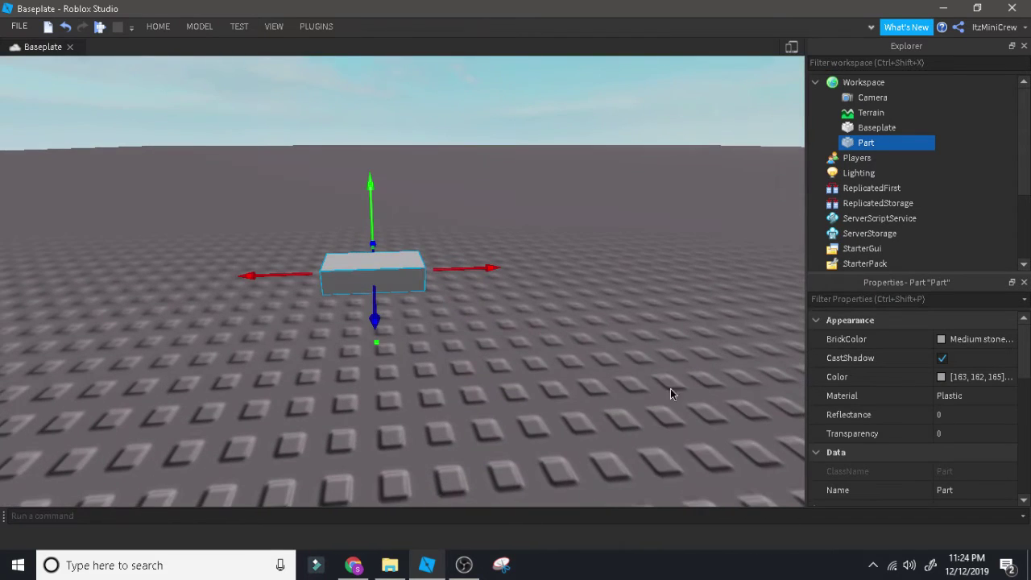
Scale the new part into a small, thin upright plate
key(ctrl+3)
drag(467, 271, 545, 265)
drag(414, 211, 416, 164)
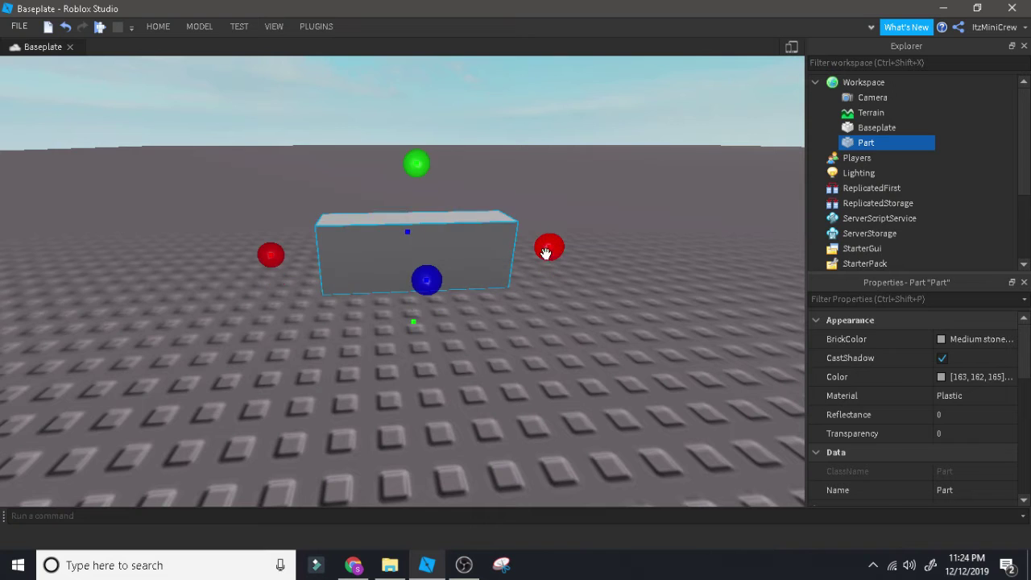
drag(545, 252, 290, 233)
click(319, 187)
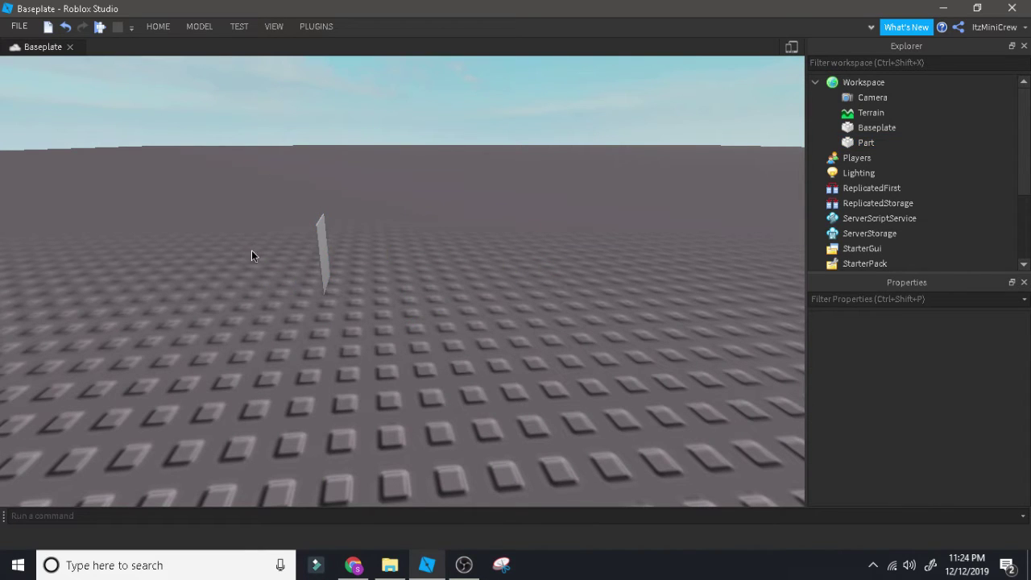
click(321, 238)
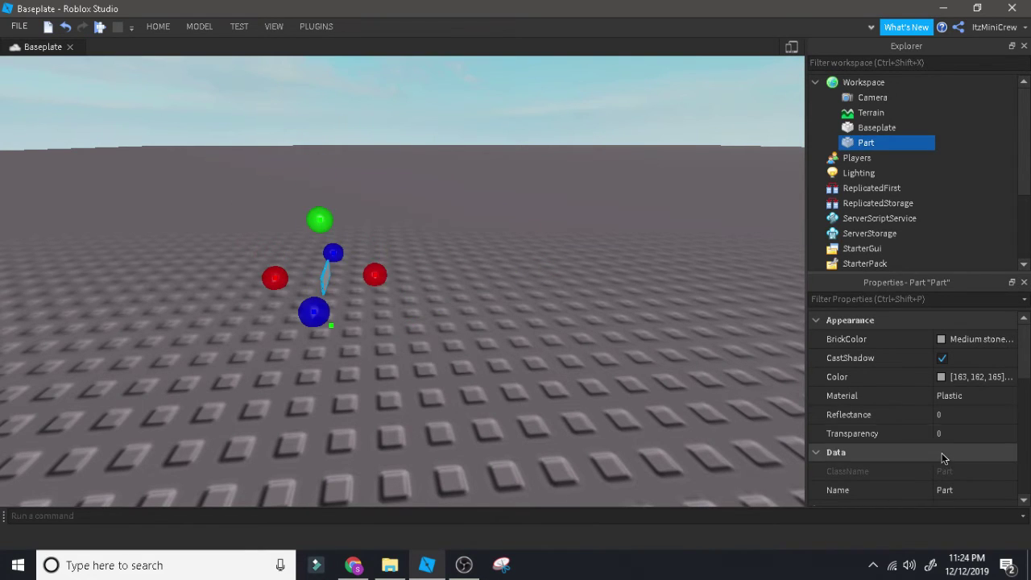
Set the thin part's transparency to 1
click(954, 435)
text(1)
key(Return)
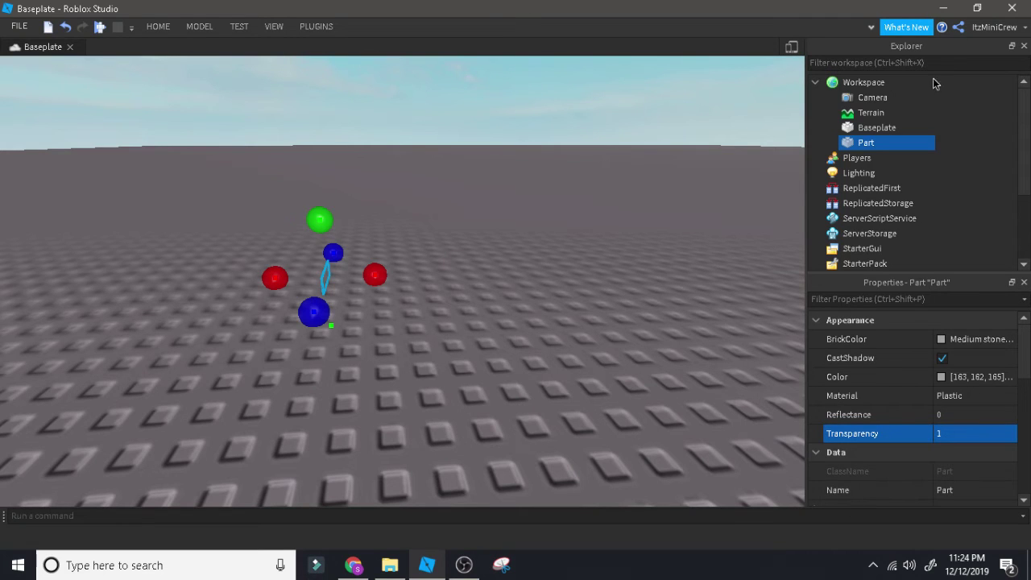
click(609, 157)
scroll(483, 169, up, 1)
drag(285, 182, 646, 441)
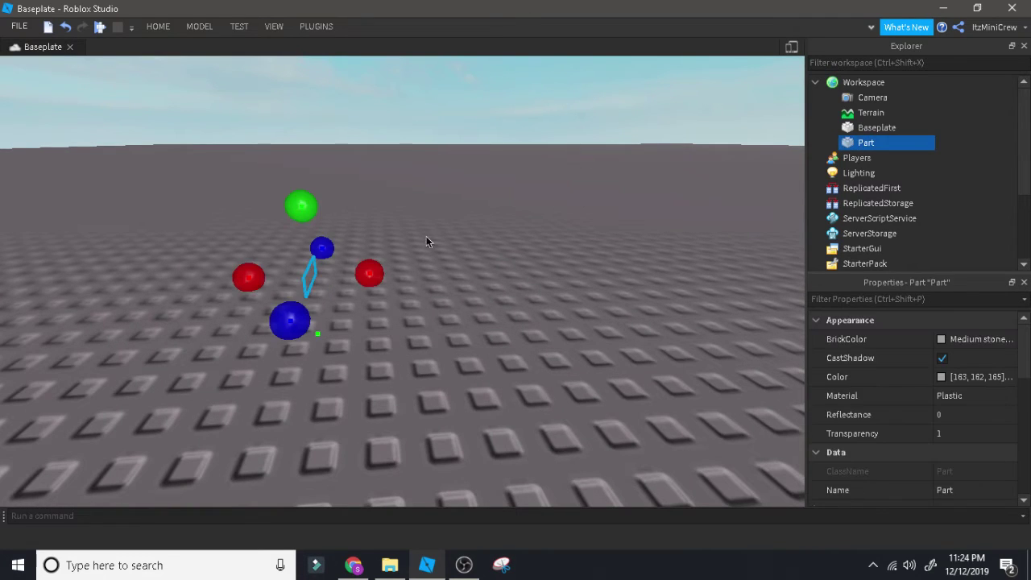
click(303, 235)
Start the 3D Text Maker plugin with the transparent part selected as the first letter's starting position
click(865, 143)
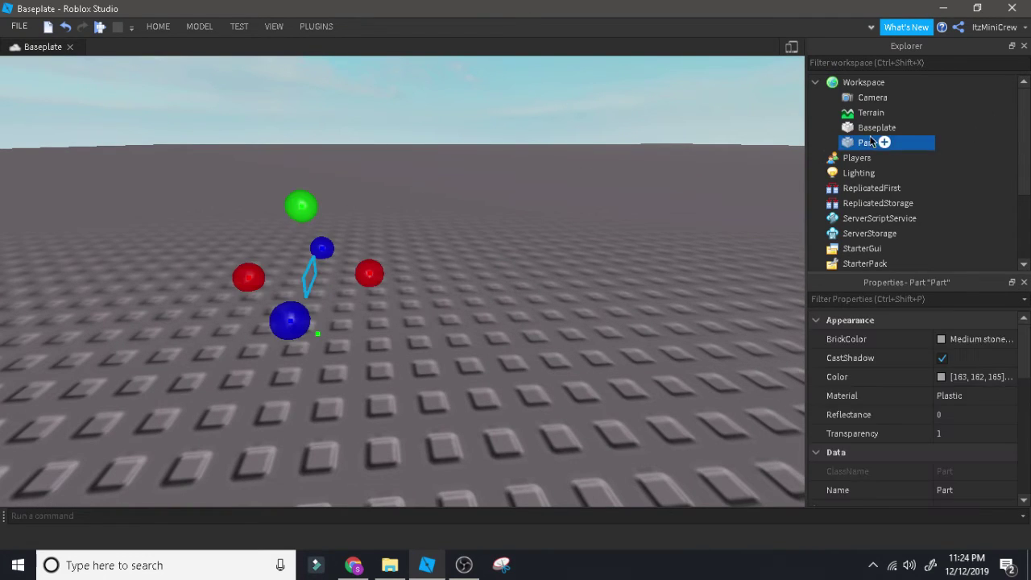
click(316, 26)
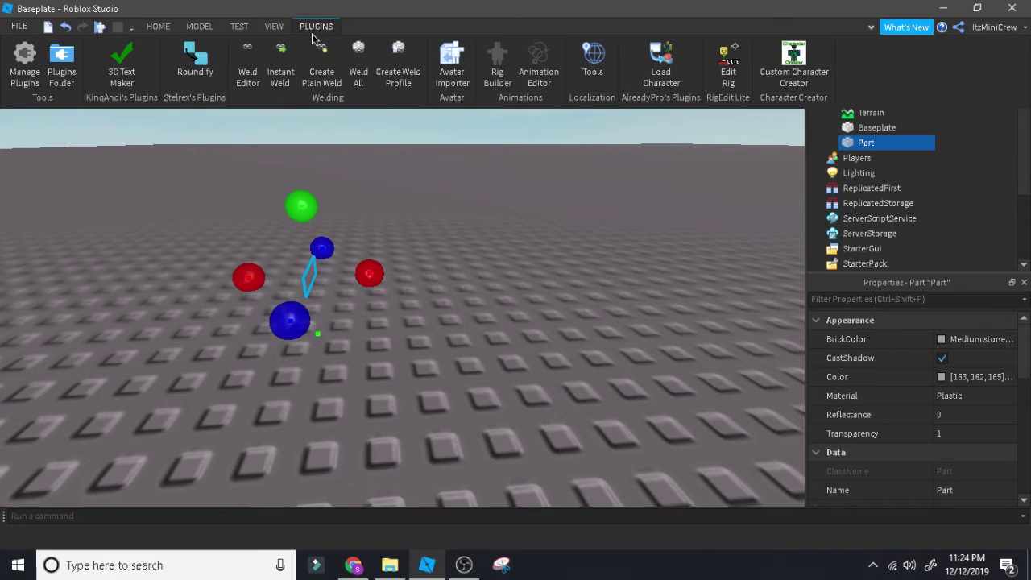
click(122, 64)
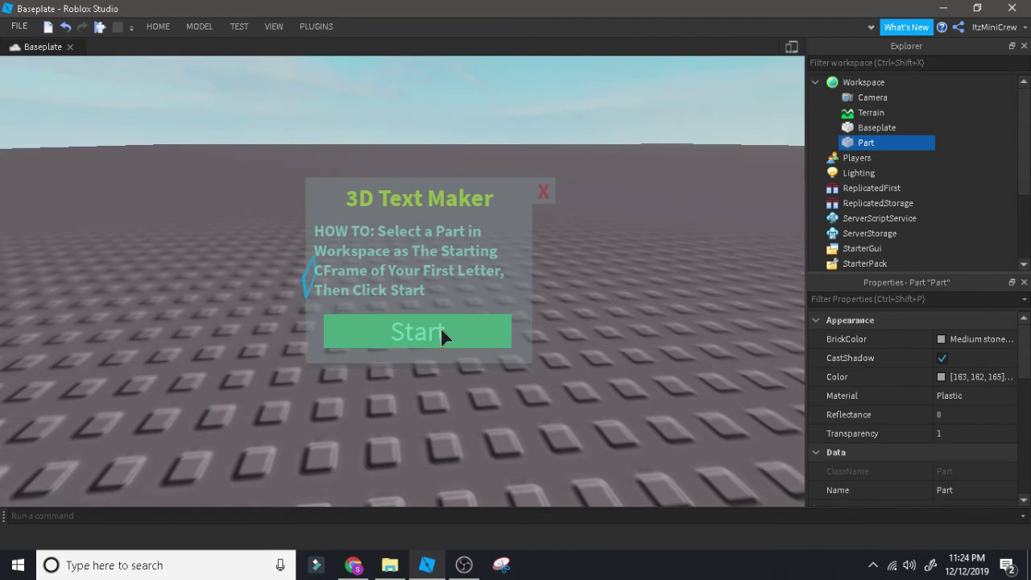
click(440, 326)
Enter "LIKE AND SUBSCRIBE" as the text for the 3D letters
click(440, 294)
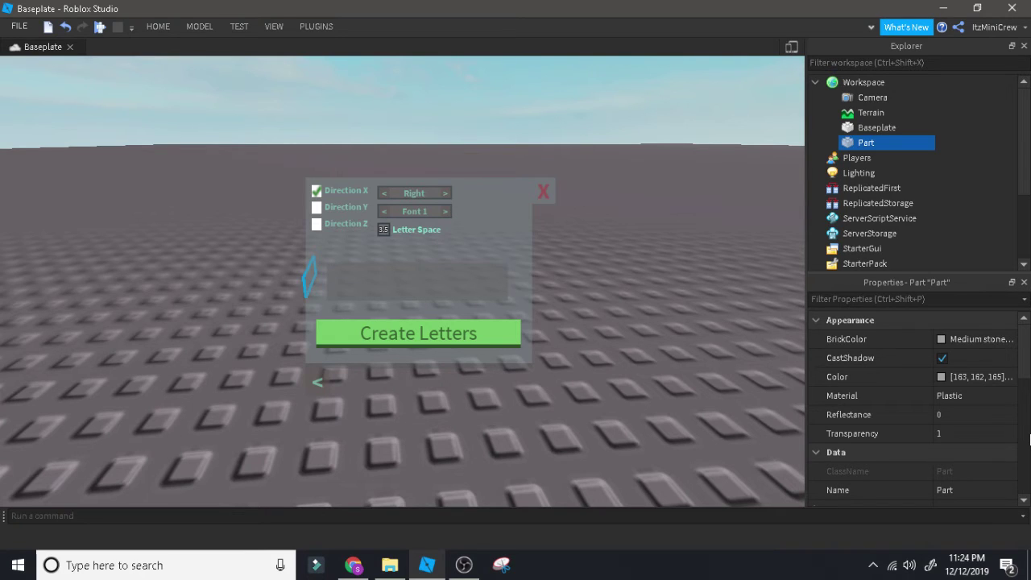
text(LIKE AND SY)
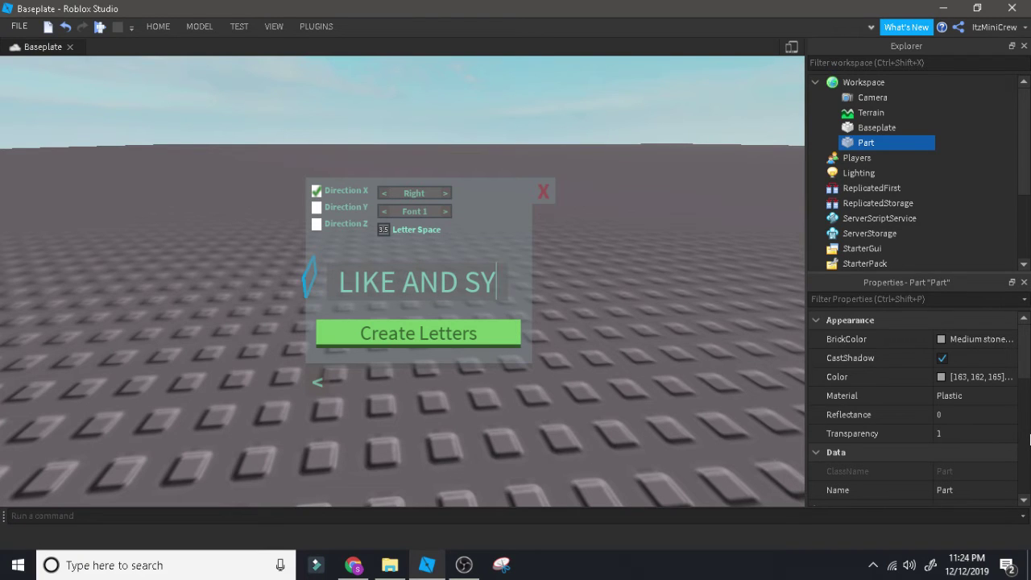
key(BackSpace)
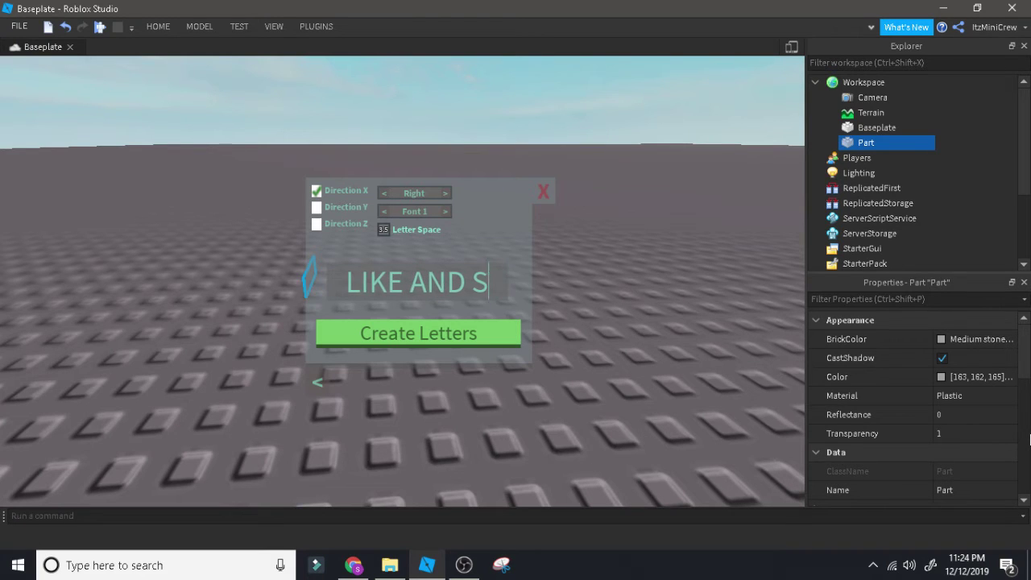
text(USC)
key(BackSpace)
text(BSCRI)
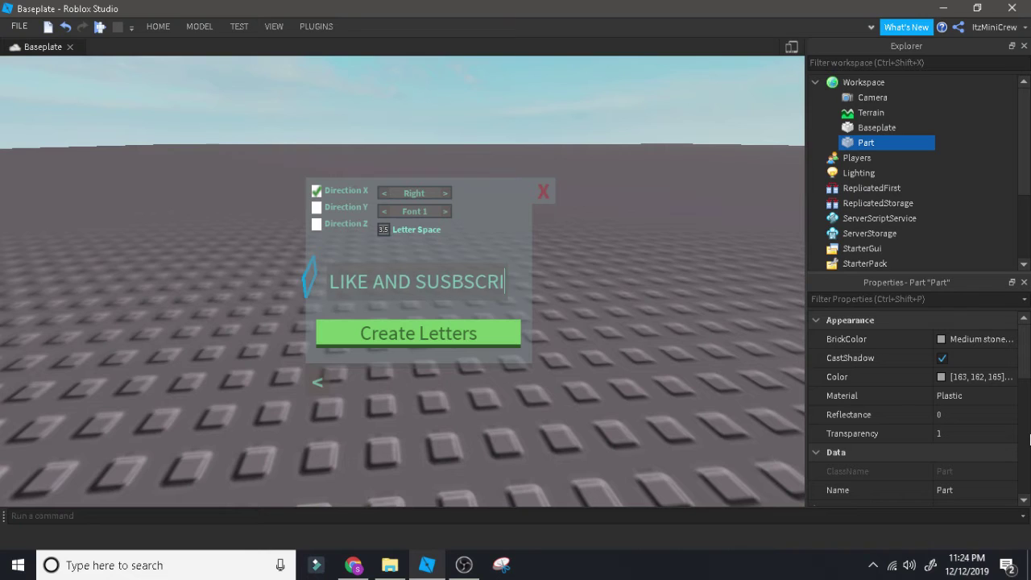
key(BackSpace)
key(BackSpace)
key(BackSpace)
key(BackSpace)
key(BackSpace)
key(BackSpace)
text(BSCRIBE)
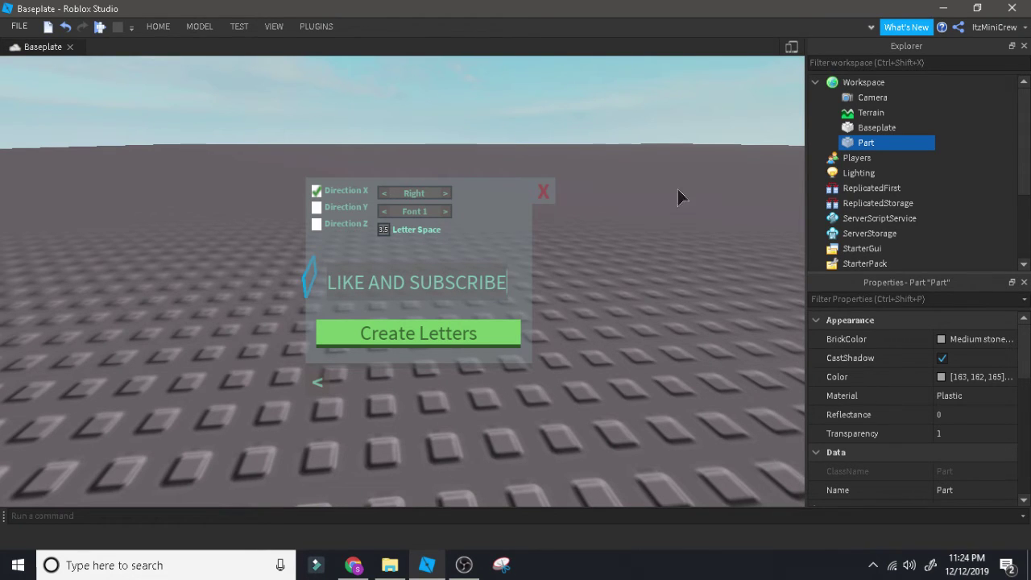
Choose Font 3, create the 3D letters and close the 3D Text Maker dialog
click(383, 230)
click(445, 211)
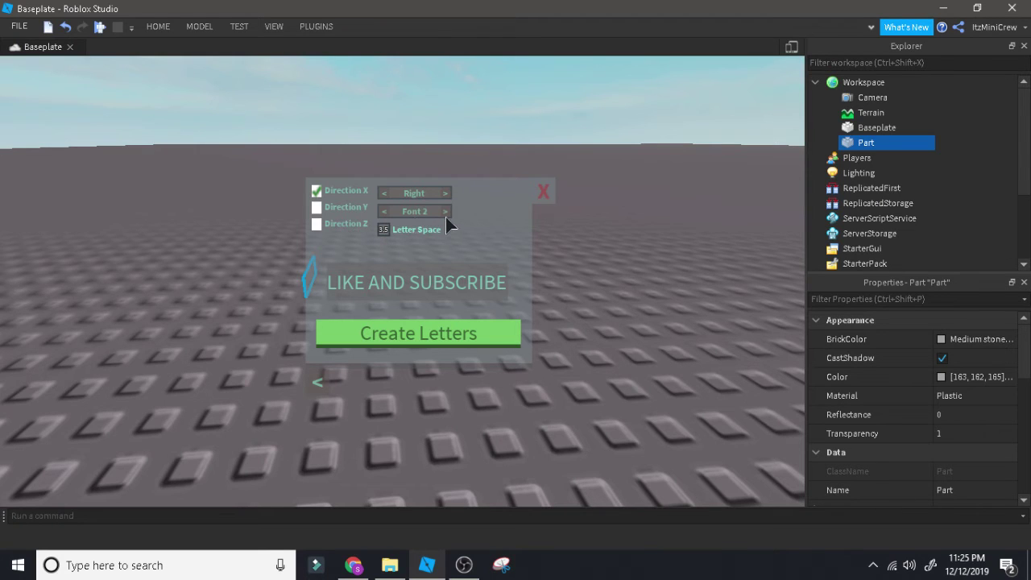
click(445, 338)
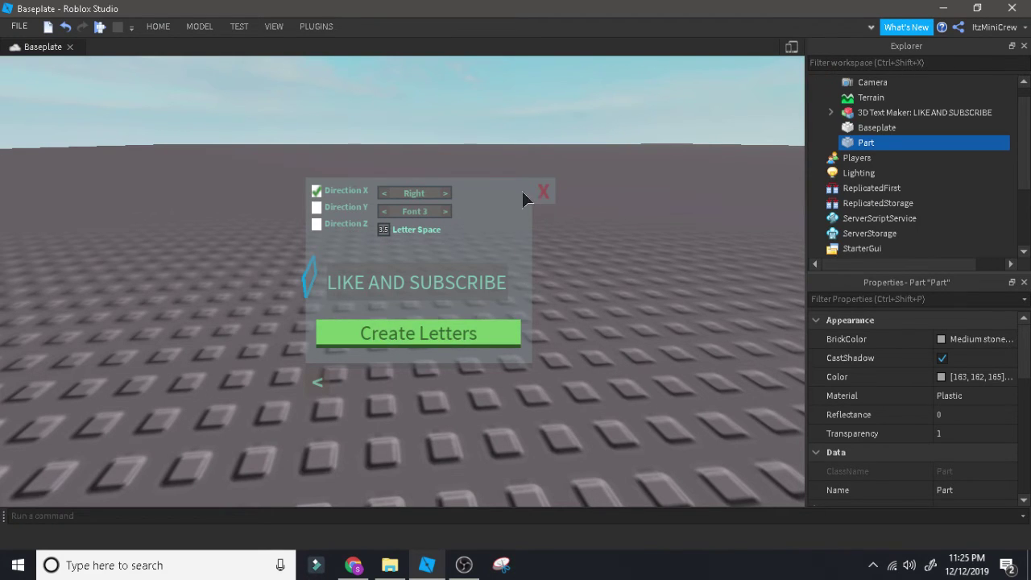
click(545, 192)
Raise the LIKE AND SUBSCRIBE text model above the baseplate and deselect it
key(a)
right_drag(559, 281, 560, 280)
key(d)
key(a)
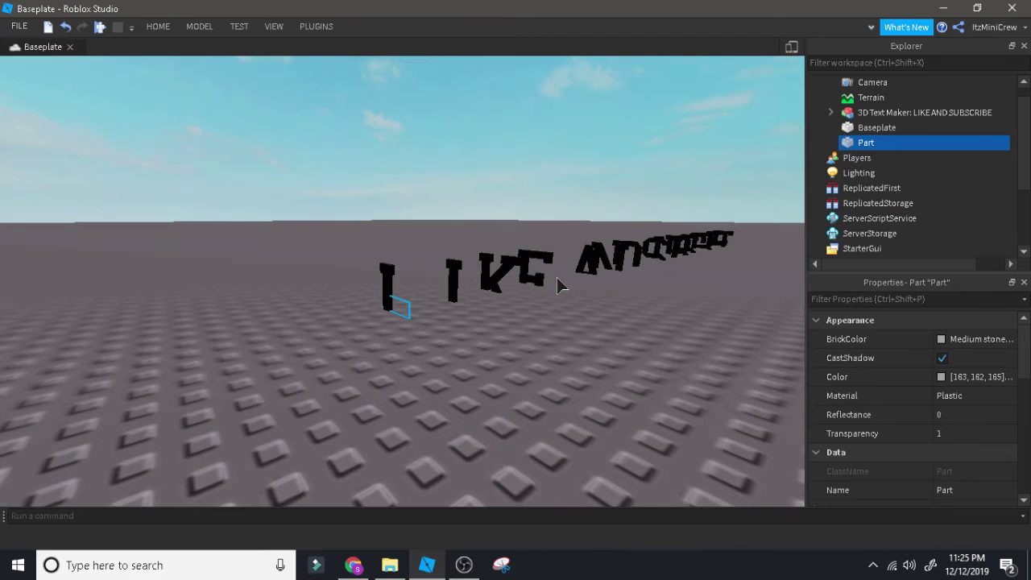
mouse_move(880, 152)
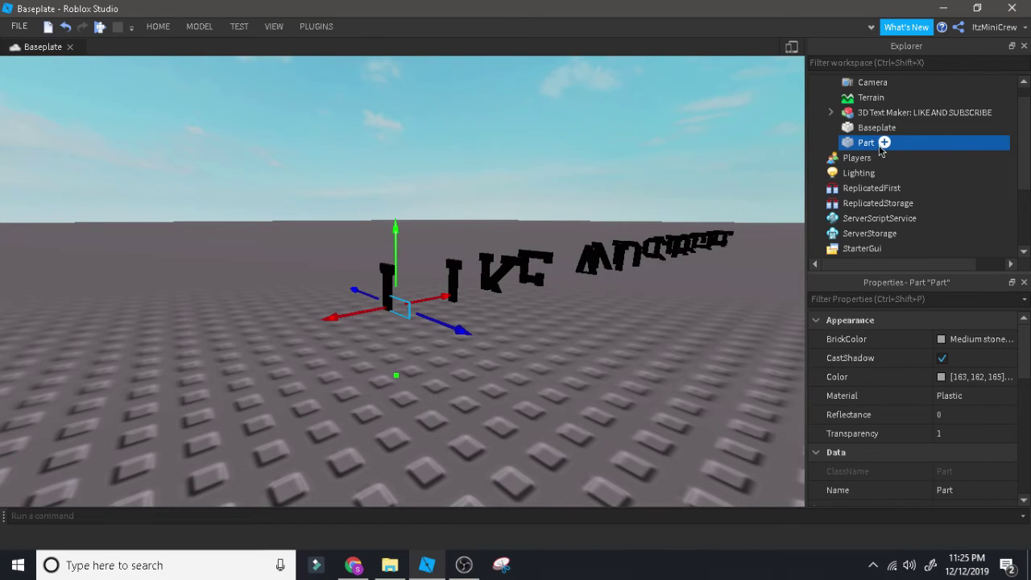
click(874, 113)
click(866, 143)
drag(430, 299, 189, 343)
drag(304, 179, 495, 347)
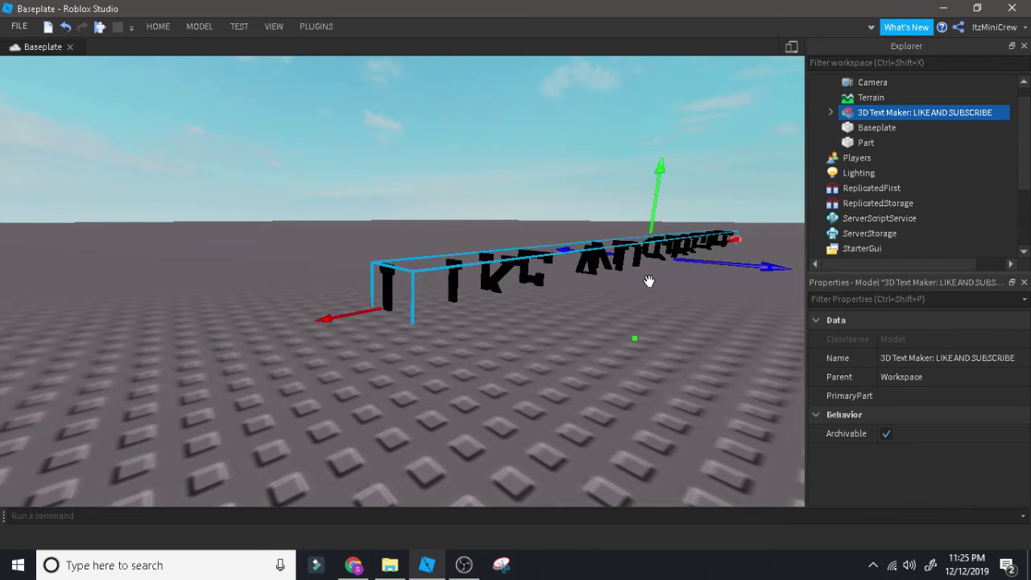
drag(649, 216, 632, 137)
click(602, 355)
right_drag(602, 355, 602, 355)
key(d)
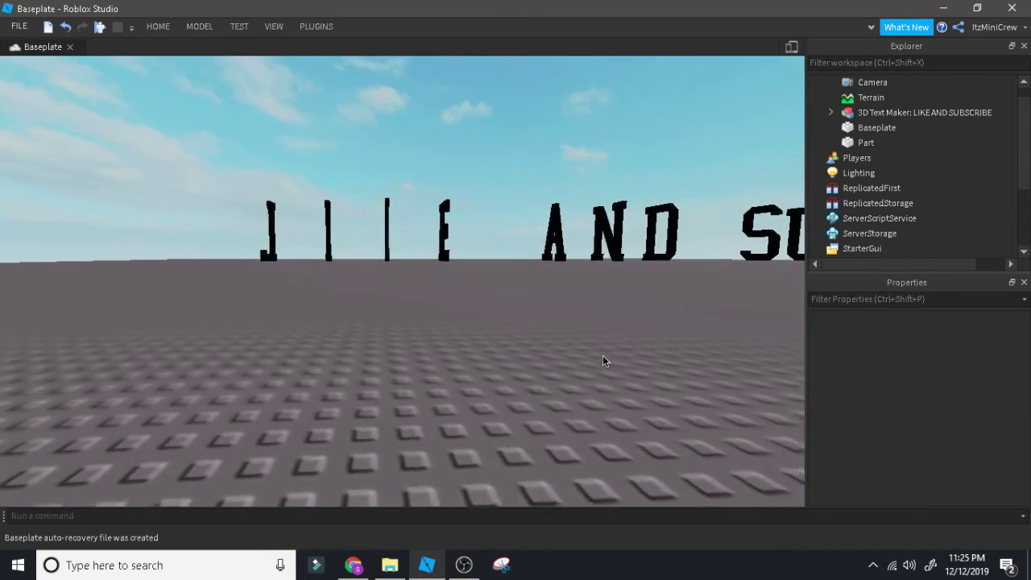
Undo the raising and creation of the Font 3 LIKE AND SUBSCRIBE letters
key(a)
key(d)
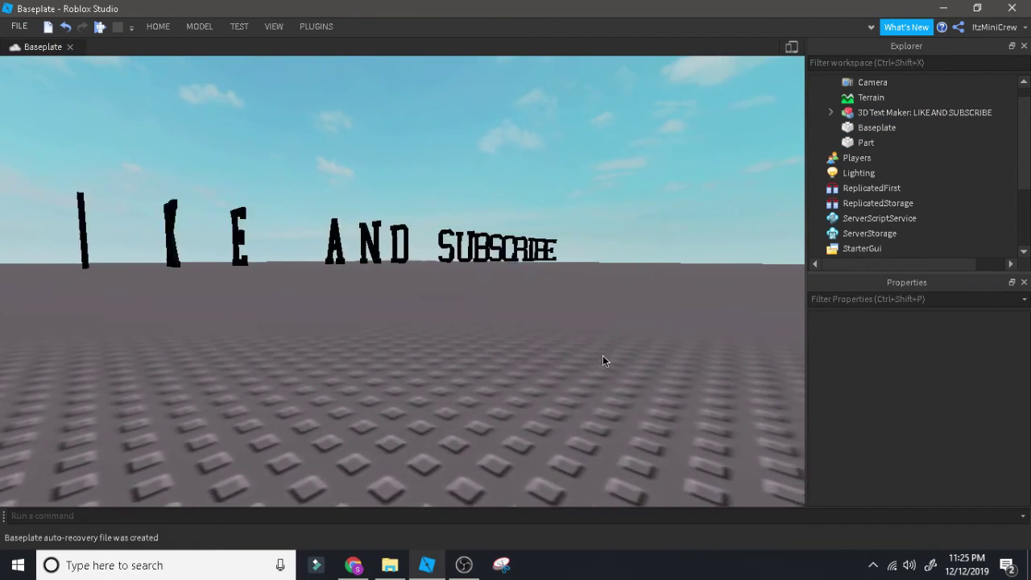
right_drag(602, 355, 602, 355)
key(d)
key(a)
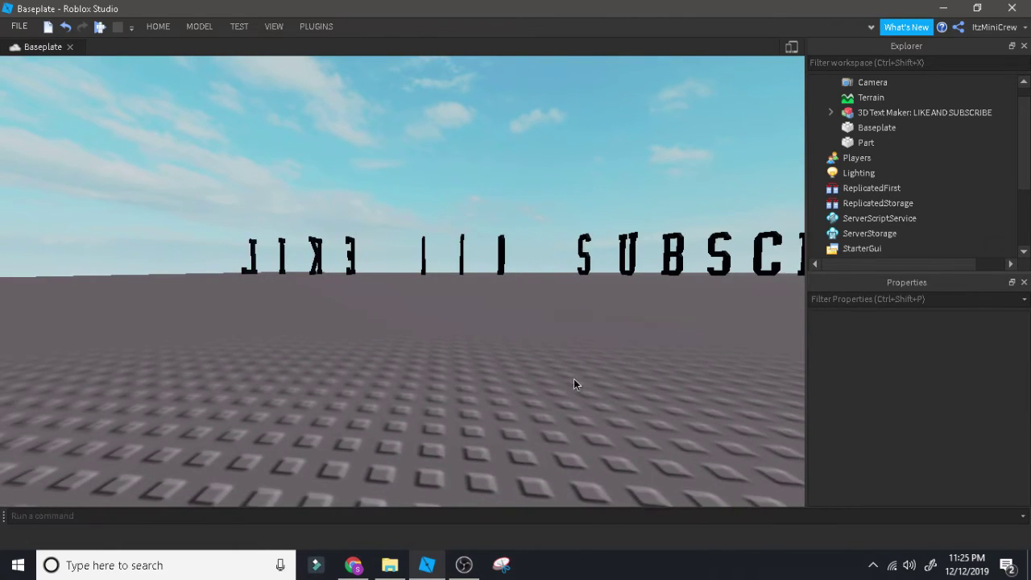
key(ctrl+z)
key(ctrl+z)
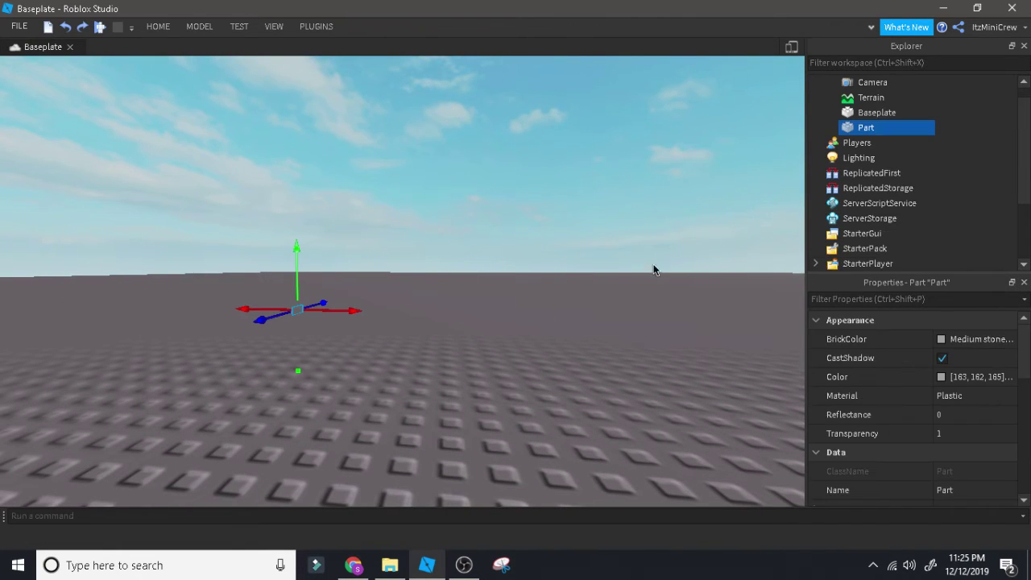
Restart the 3D Text Maker plugin with the part selected as the first letter's starting position
click(864, 117)
click(860, 127)
click(309, 27)
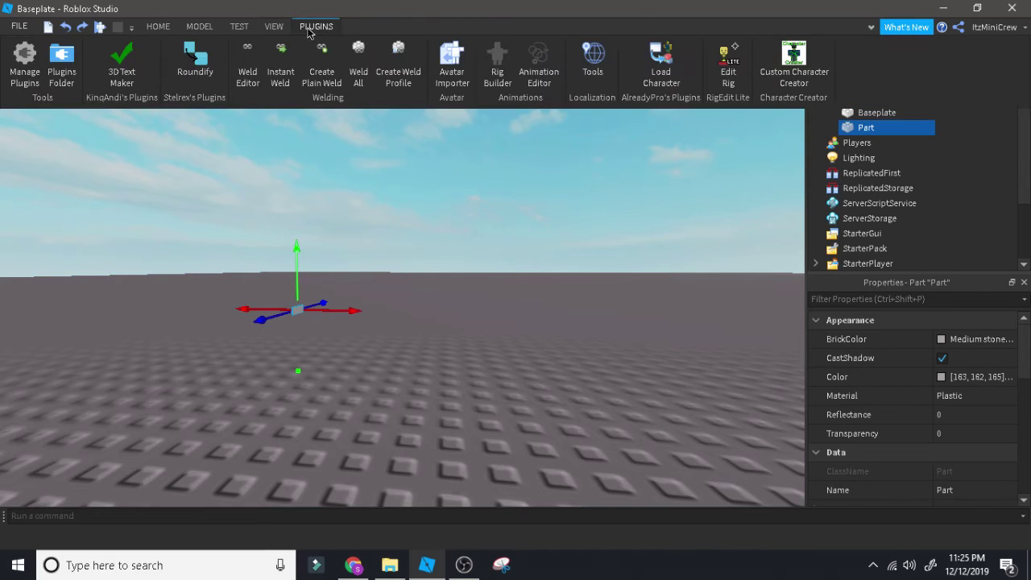
click(110, 84)
click(346, 276)
click(418, 325)
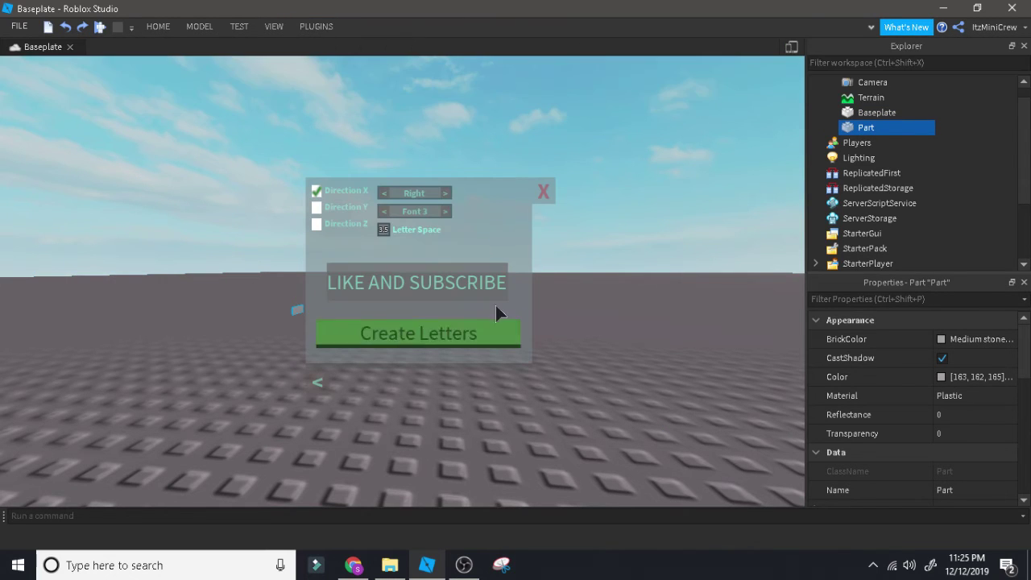
Choose Font 1, create the LIKE AND SUBSCRIBE letters and close the 3D Text Maker dialog
click(384, 211)
click(427, 331)
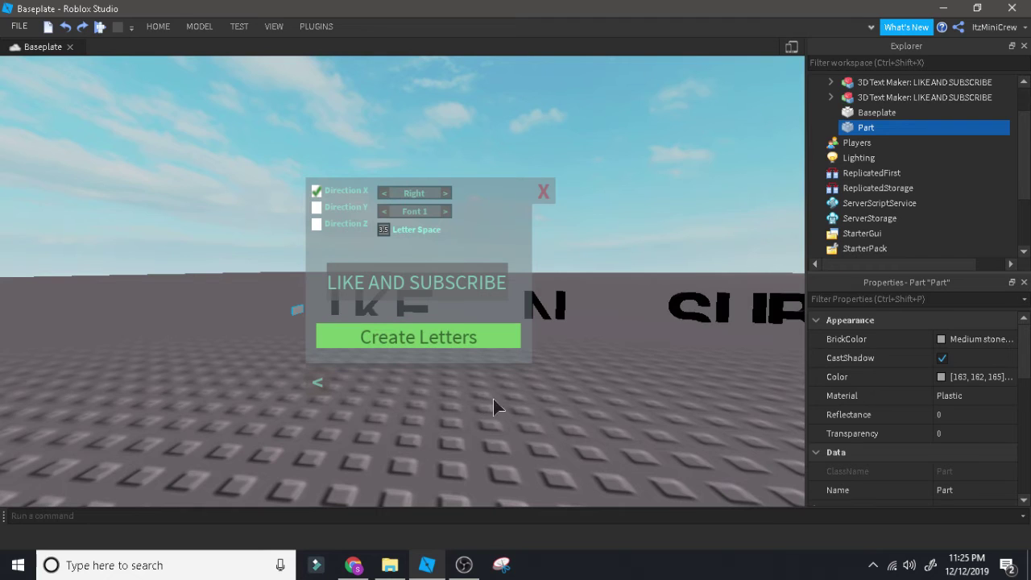
click(479, 334)
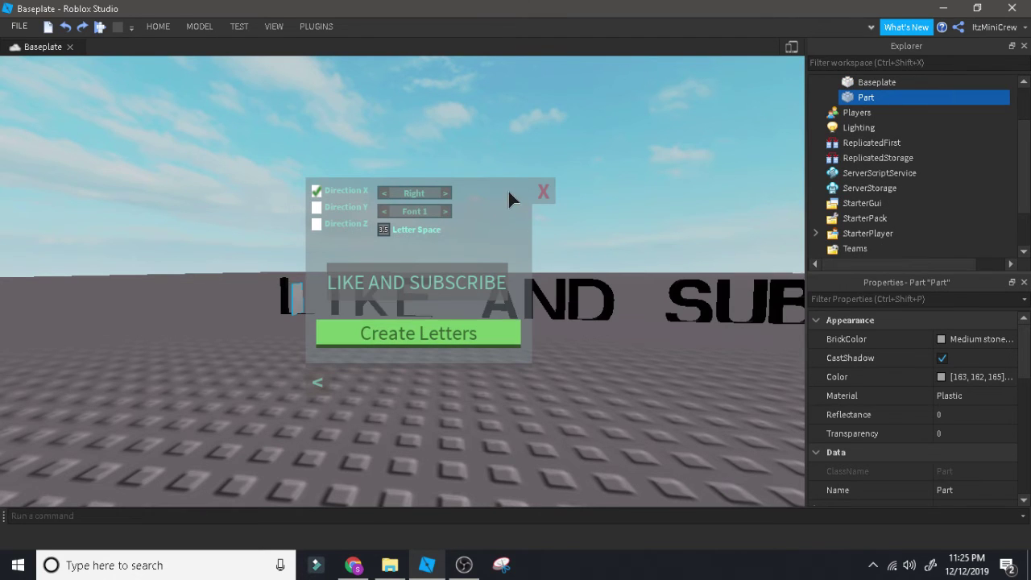
click(539, 193)
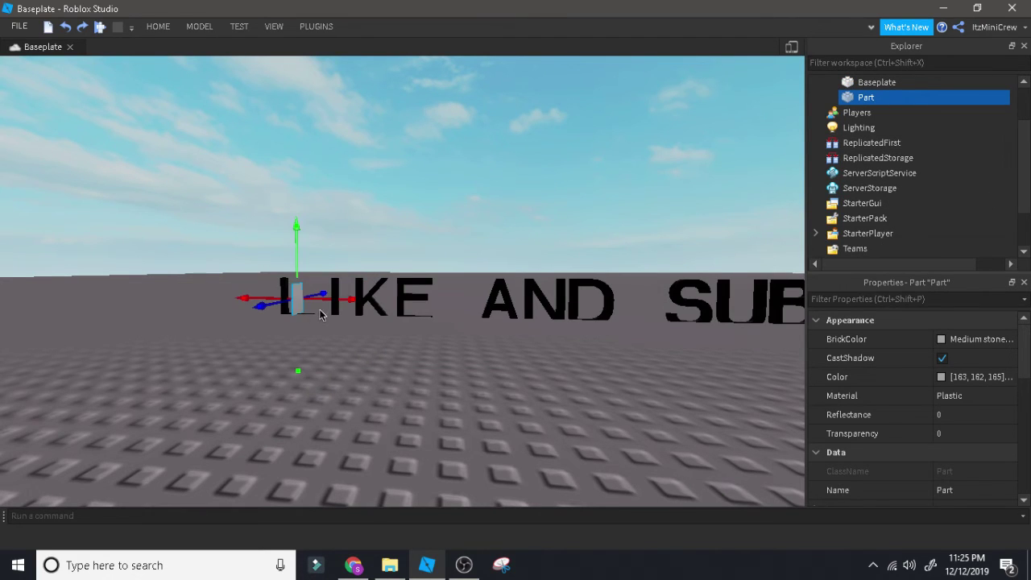
Move the starting part along the red axis, well clear of the letter L, and deselect it
drag(326, 297, 65, 293)
click(472, 339)
key(s)
key(w)
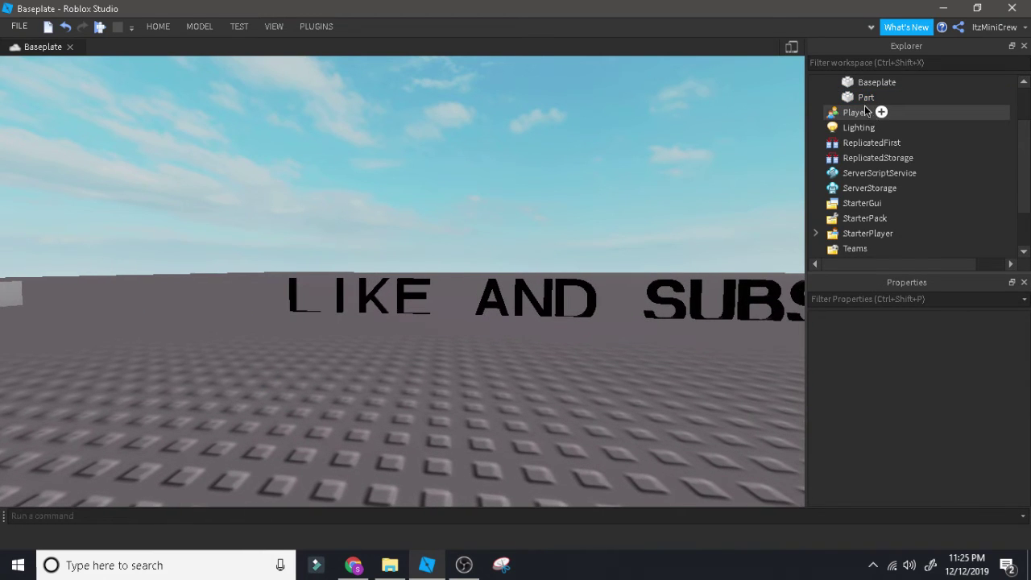
Raise the new LIKE AND SUBSCRIBE text model above the baseplate's horizon and deselect it
scroll(866, 140, up, 2)
click(877, 127)
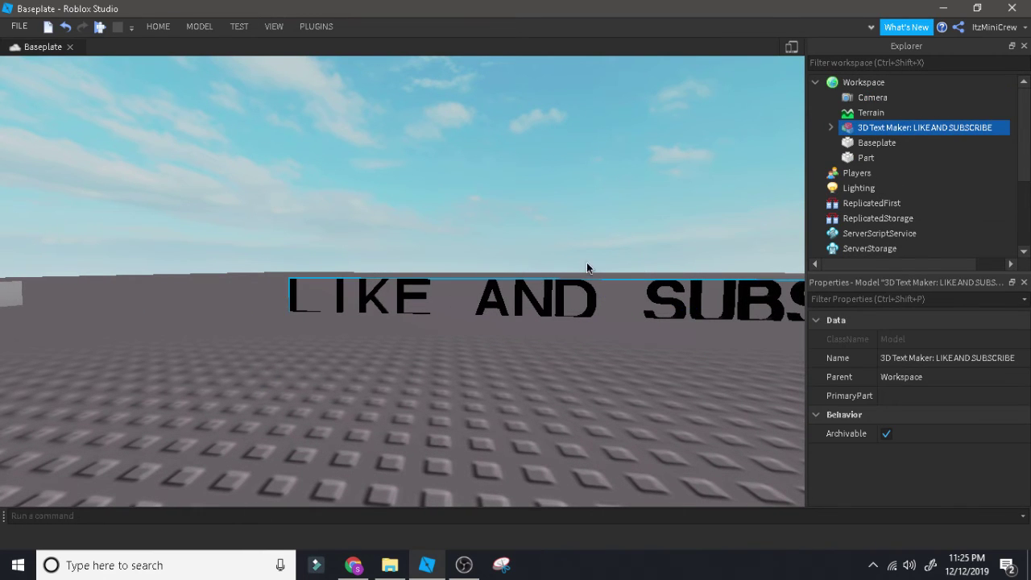
drag(642, 254, 643, 175)
click(608, 360)
key(d)
key(s)
right_drag(603, 360, 613, 346)
key(d)
key(a)
Select all the letters inside the LIKE AND SUBSCRIBE model, extend their depth to thicken them, and deselect them
drag(184, 107, 654, 361)
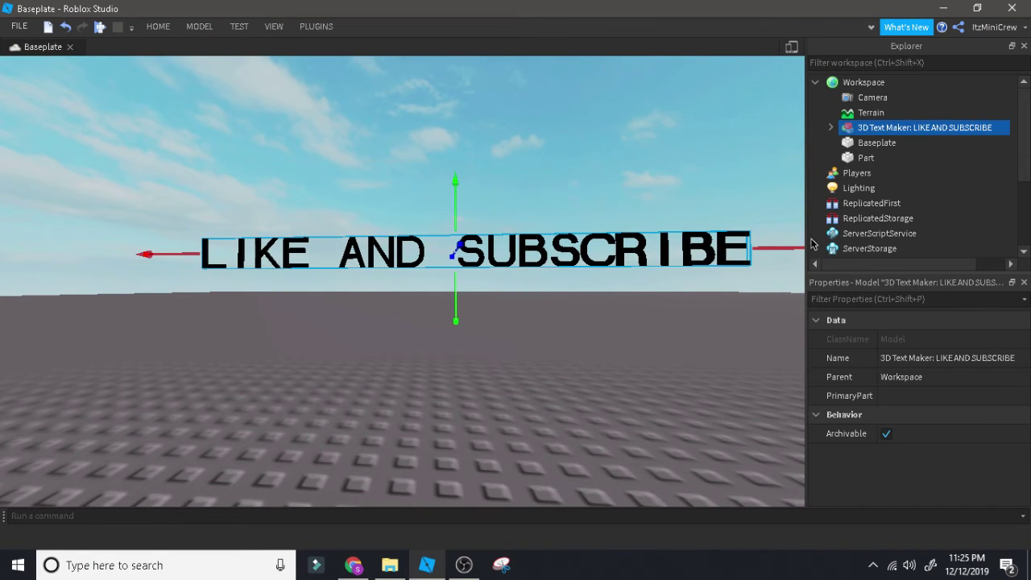
click(829, 128)
scroll(854, 170, down, 4)
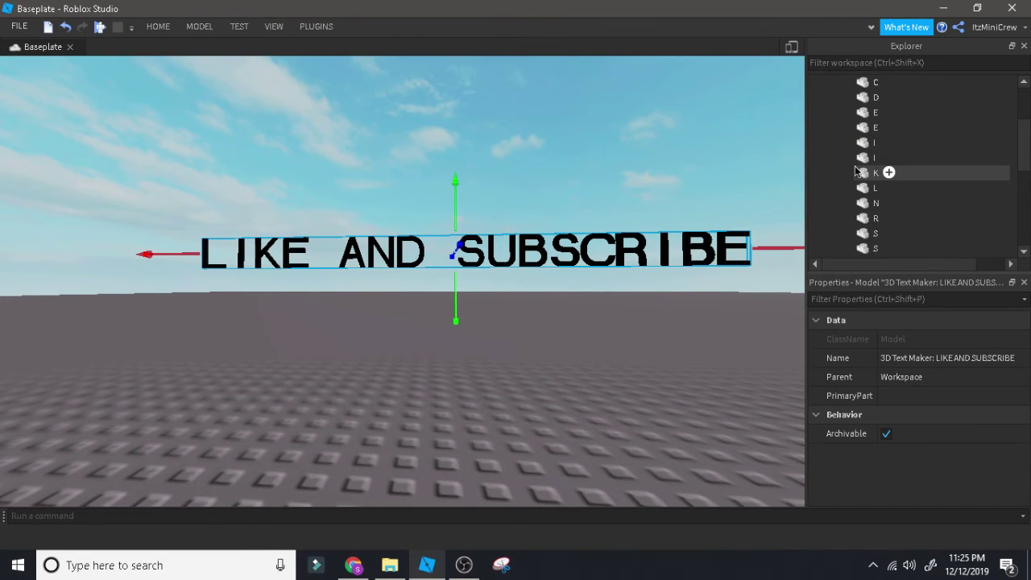
scroll(857, 168, up, 3)
click(877, 127)
scroll(882, 222, down, 8)
scroll(884, 231, up, 5)
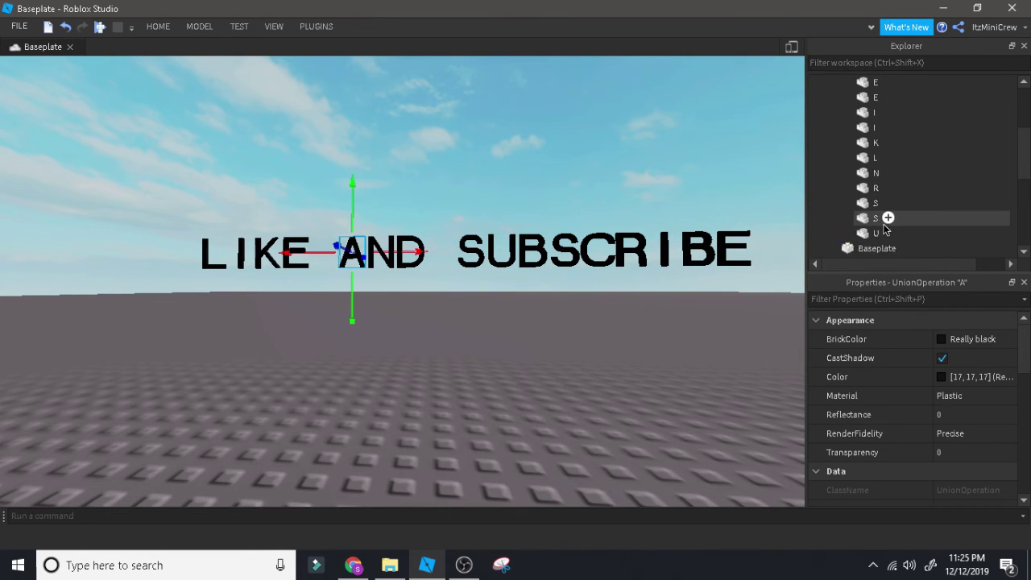
shift+click(866, 203)
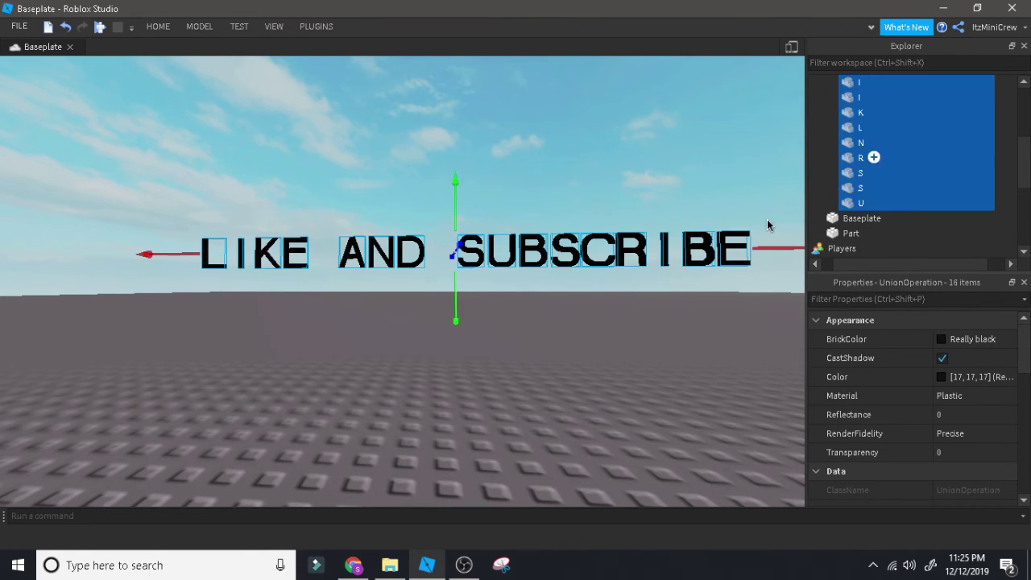
right_drag(368, 330, 385, 335)
key(s)
drag(387, 231, 401, 215)
click(442, 343)
key(d)
right_drag(442, 343, 442, 348)
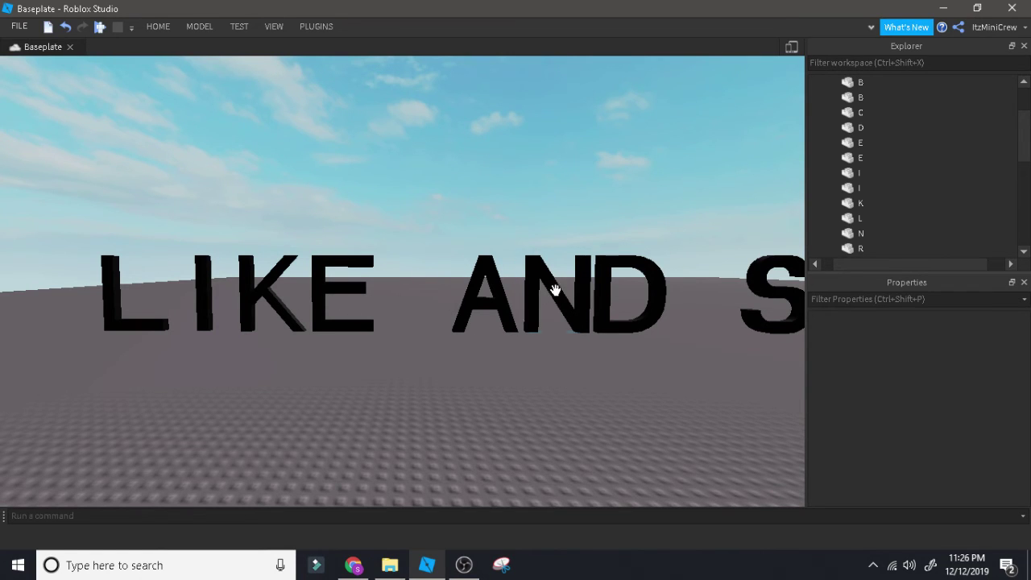
Examine the separate letter parts inside the LIKE AND SUBSCRIBE model, including both I letters
click(493, 298)
click(331, 311)
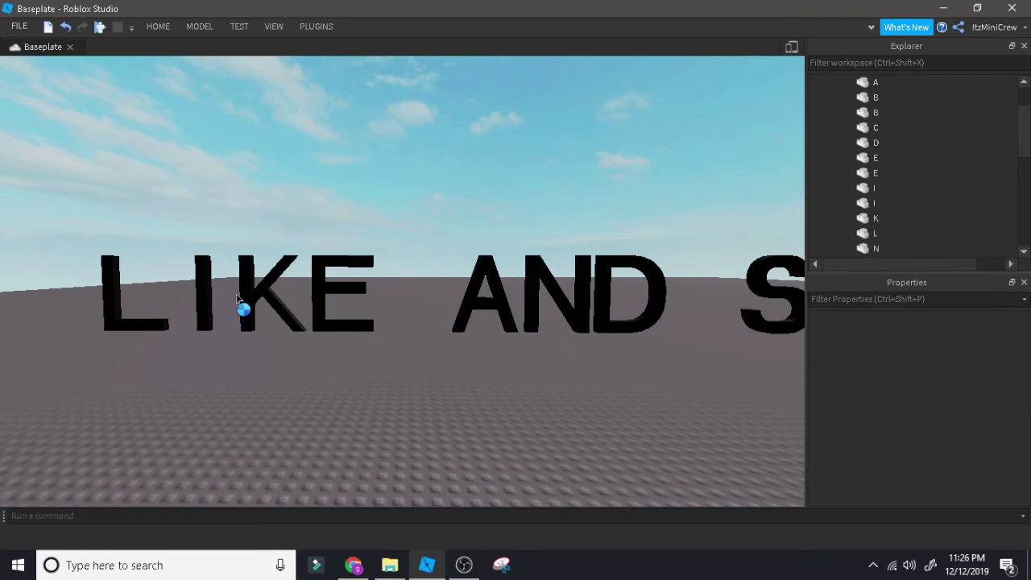
scroll(875, 159, up, 2)
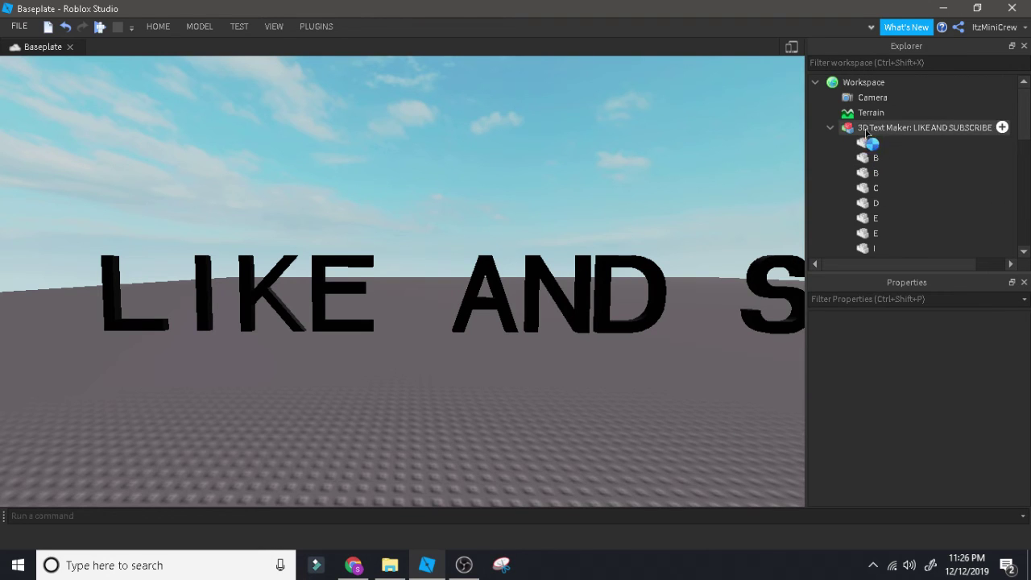
click(877, 128)
click(830, 128)
click(830, 127)
scroll(867, 151, down, 3)
click(867, 147)
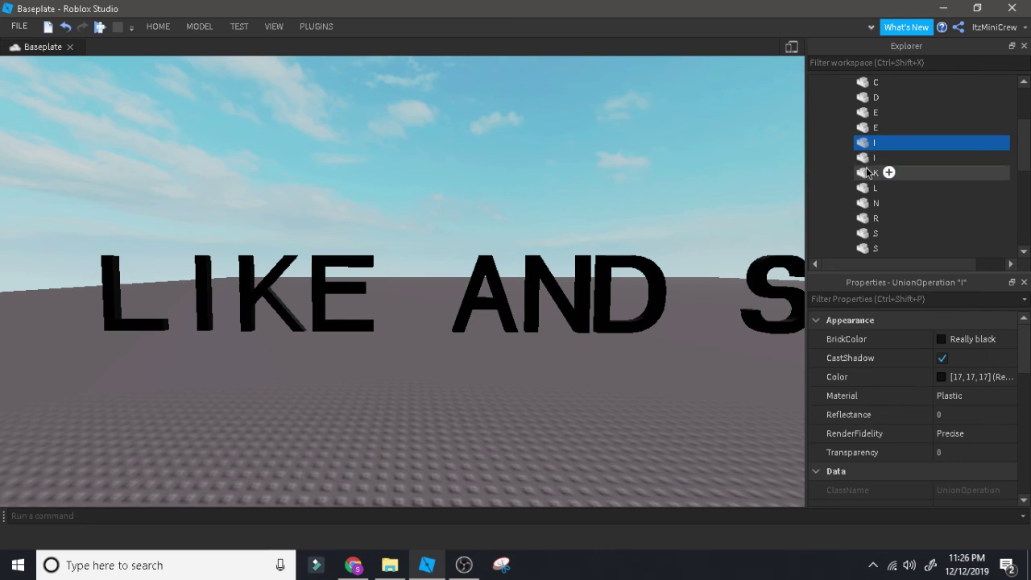
click(859, 172)
click(855, 142)
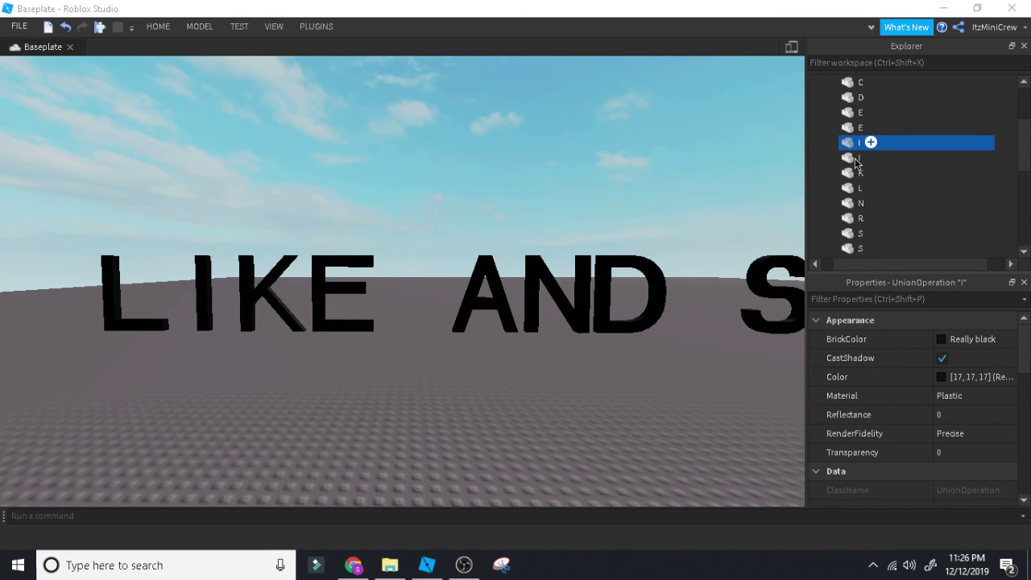
click(859, 158)
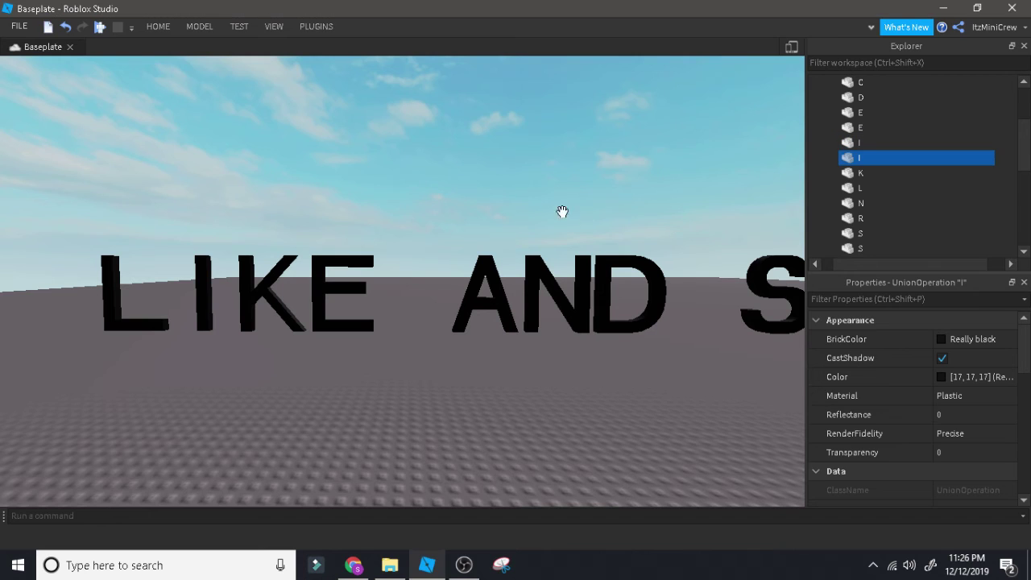
Scale the I of LIKE upward so it towers over the other letters, and deselect it
click(203, 251)
click(200, 273)
drag(202, 230, 202, 94)
click(343, 194)
key(s)
right_drag(343, 188, 343, 188)
key(a)
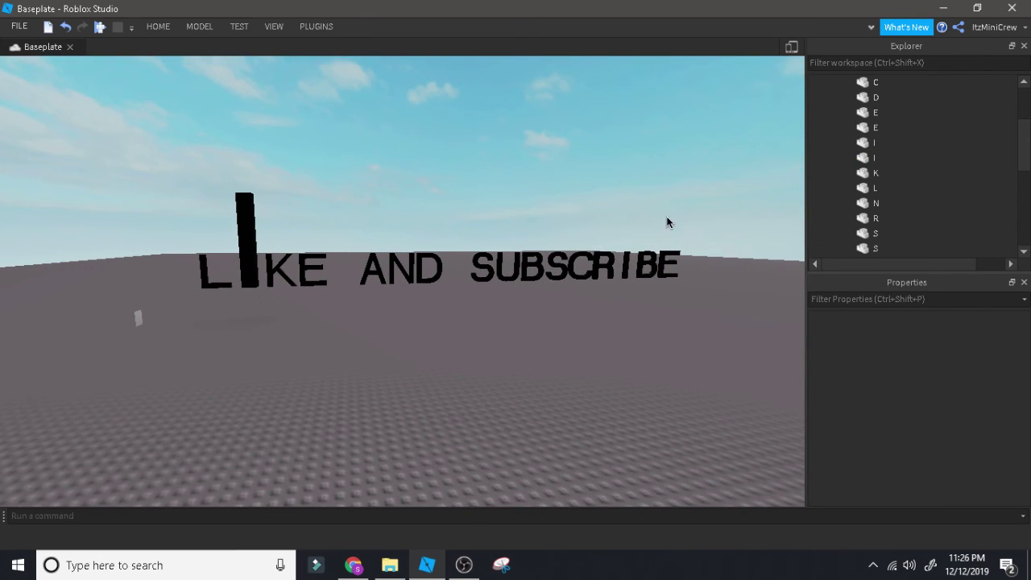
click(596, 296)
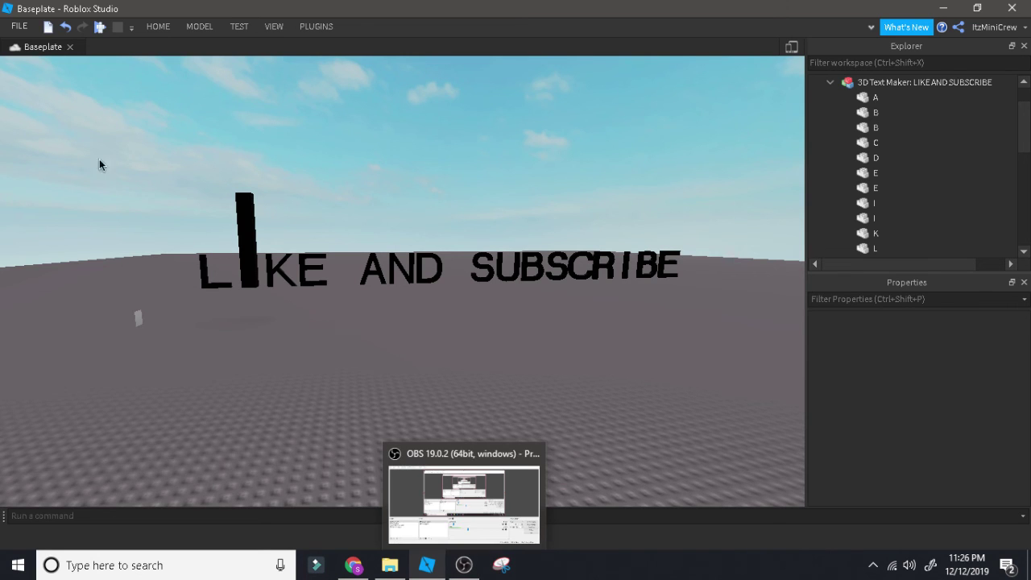
Examine the LIKE AND SUBSCRIBE letters and the enlarged I from several distances and angles
key(w)
drag(103, 140, 863, 435)
key(s)
key(w)
key(s)
key(w)
key(s)
key(d)
key(w)
key(a)
key(s)
scroll(468, 377, down, 5)
click(458, 233)
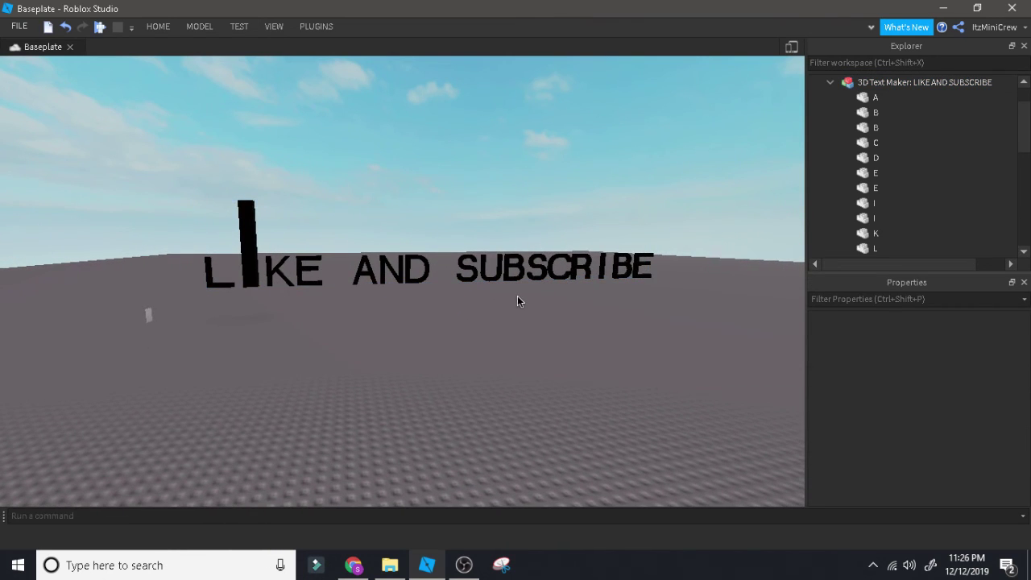
scroll(409, 364, up, 2)
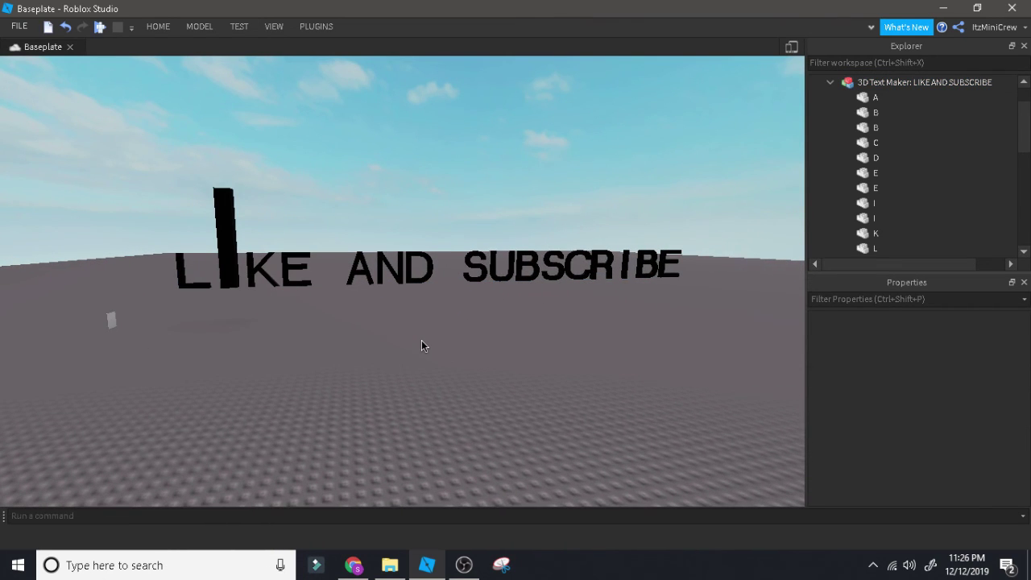
key(w)
key(a)
key(w)
right_drag(421, 340, 421, 340)
key(d)
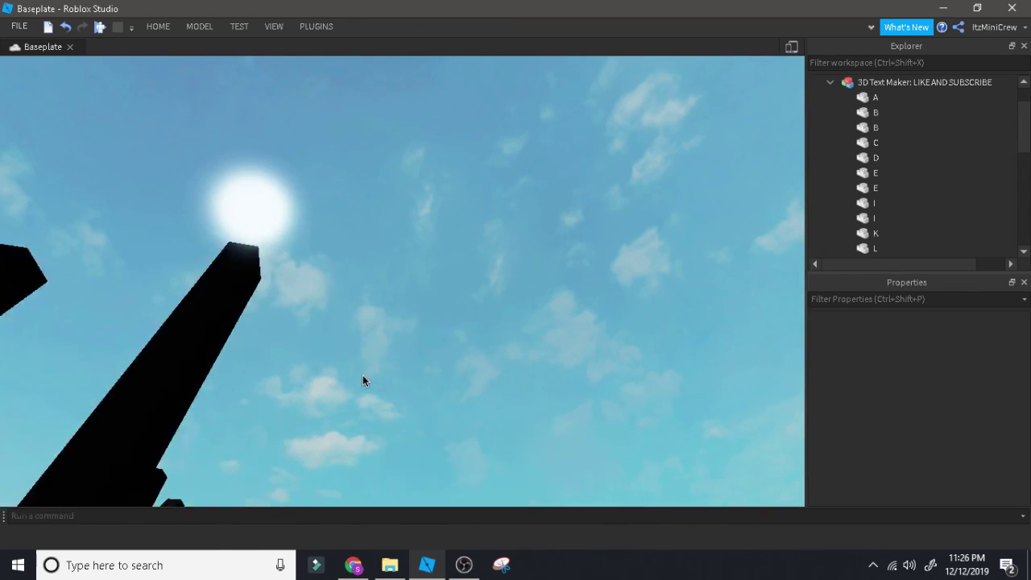
right_drag(347, 391, 346, 391)
key(s)
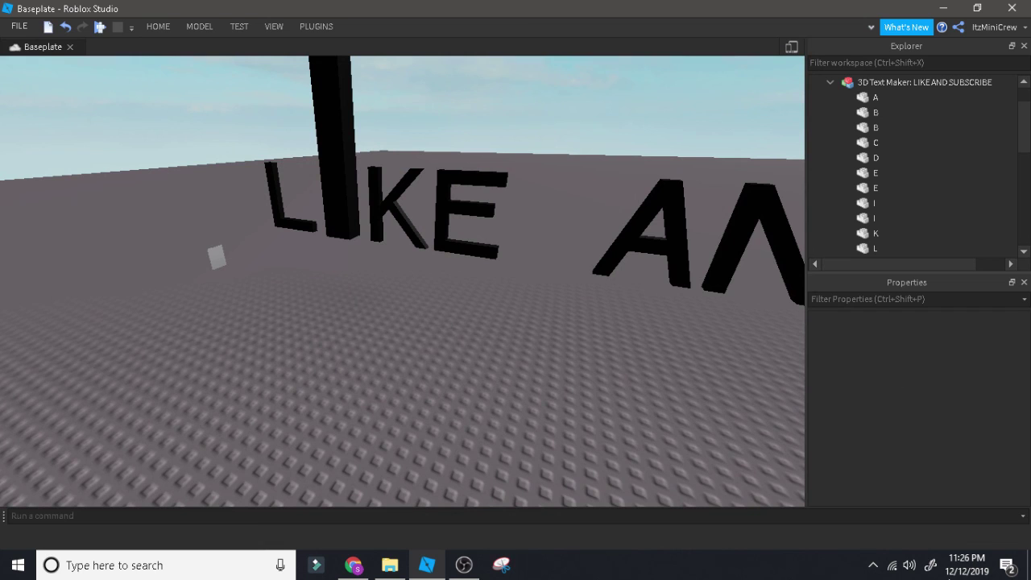
Switch to the Chrome browser showing the 3D Text Maker plugin page on Roblox
click(353, 565)
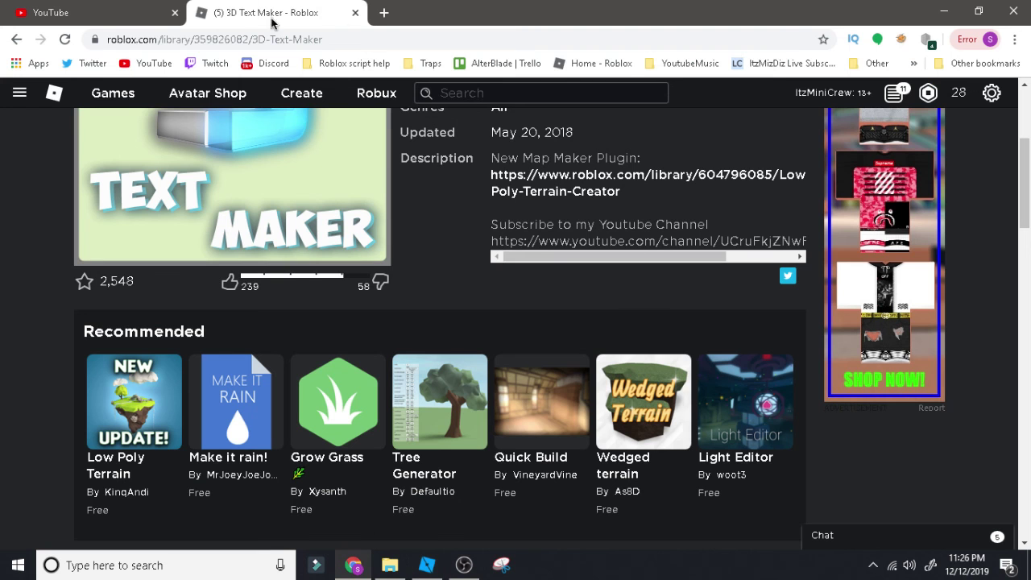